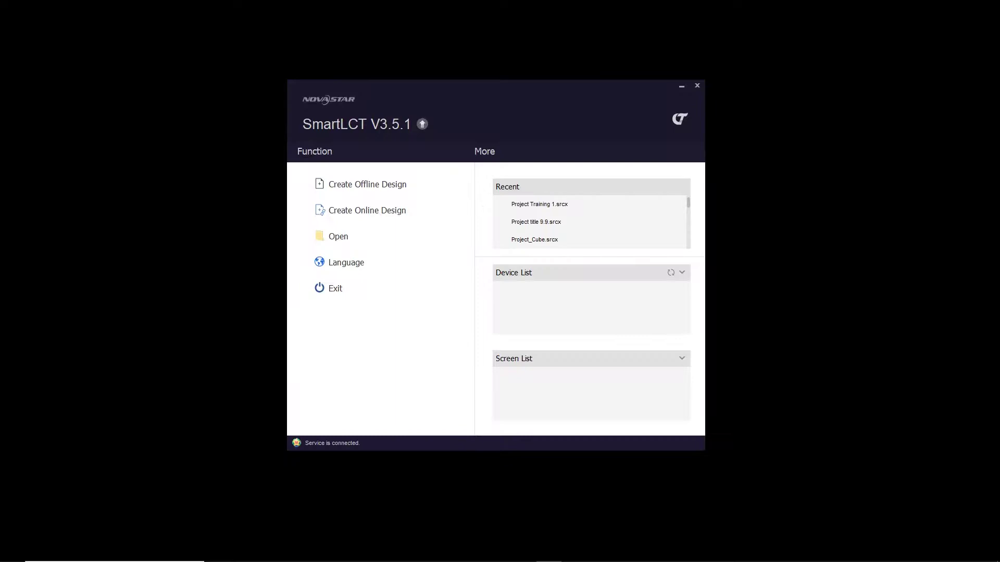
Step: Open the recent project Project Training 1.srcx
{"action": "left_click", "coordinate": [553, 208]}
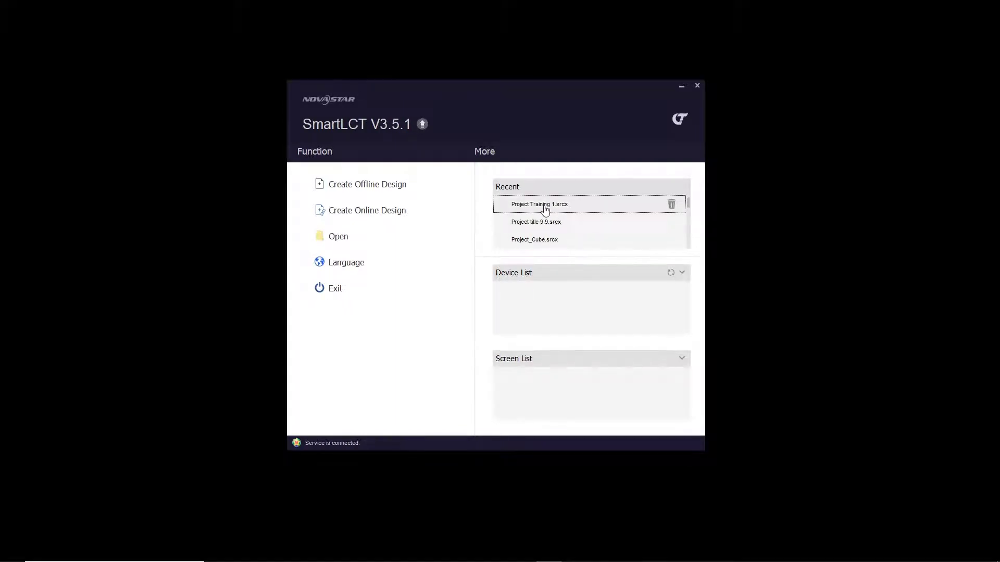
{"action": "double_click", "coordinate": [544, 209]}
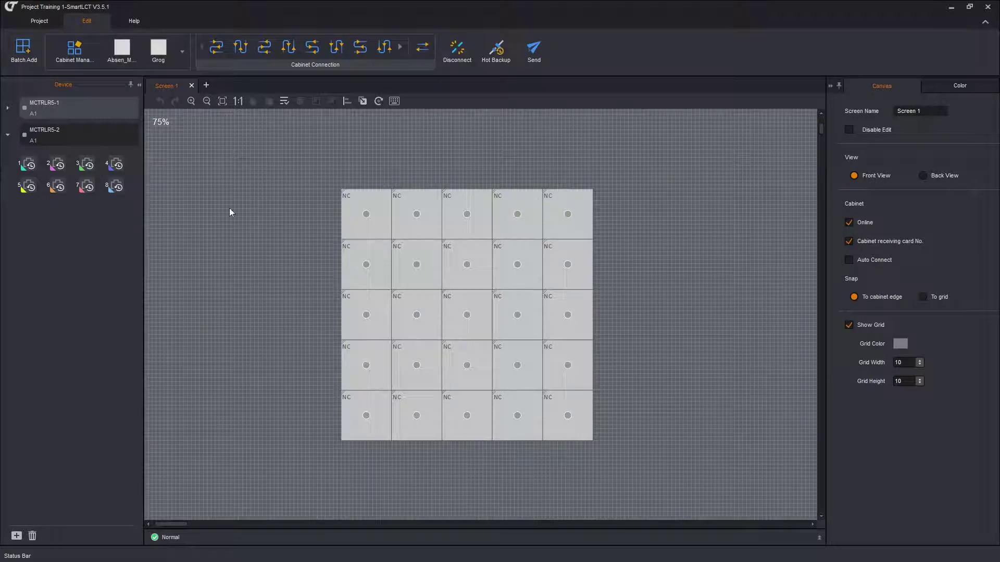
Step: Look through the list of cabinet types available for the screen layout
{"action": "left_click", "coordinate": [183, 51]}
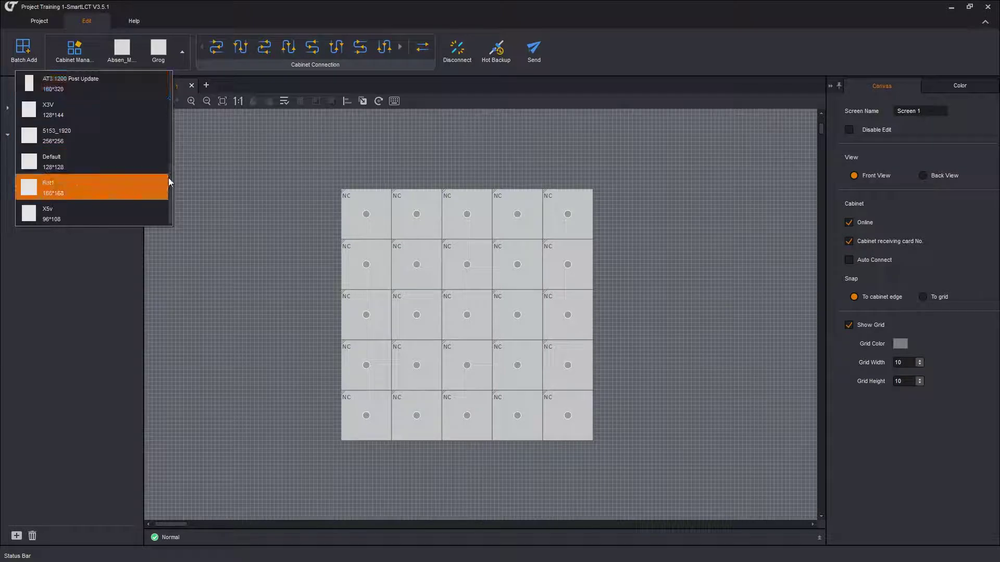
{"action": "left_click_drag", "start_coordinate": [170, 179], "coordinate": [167, 61]}
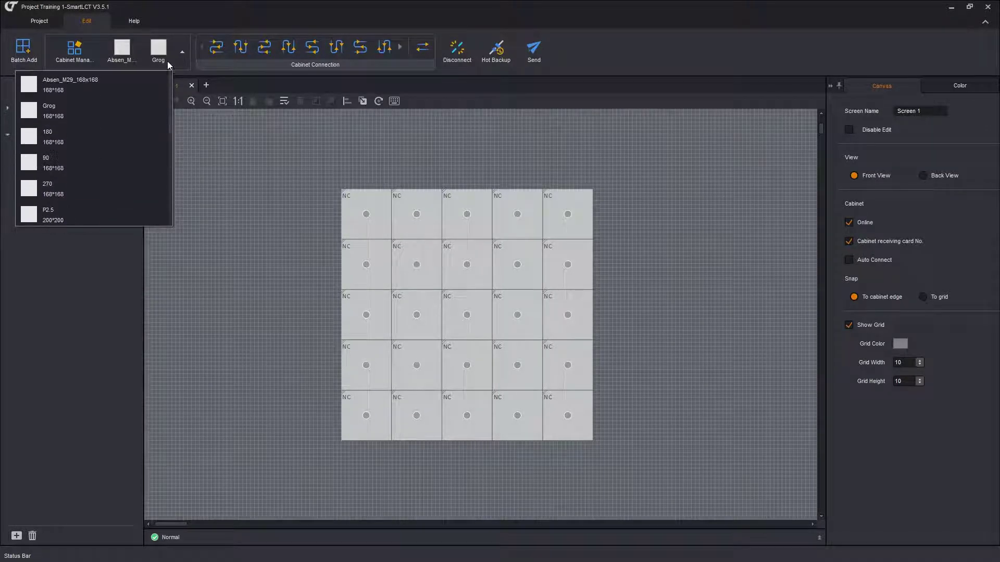
{"action": "left_click", "coordinate": [64, 283]}
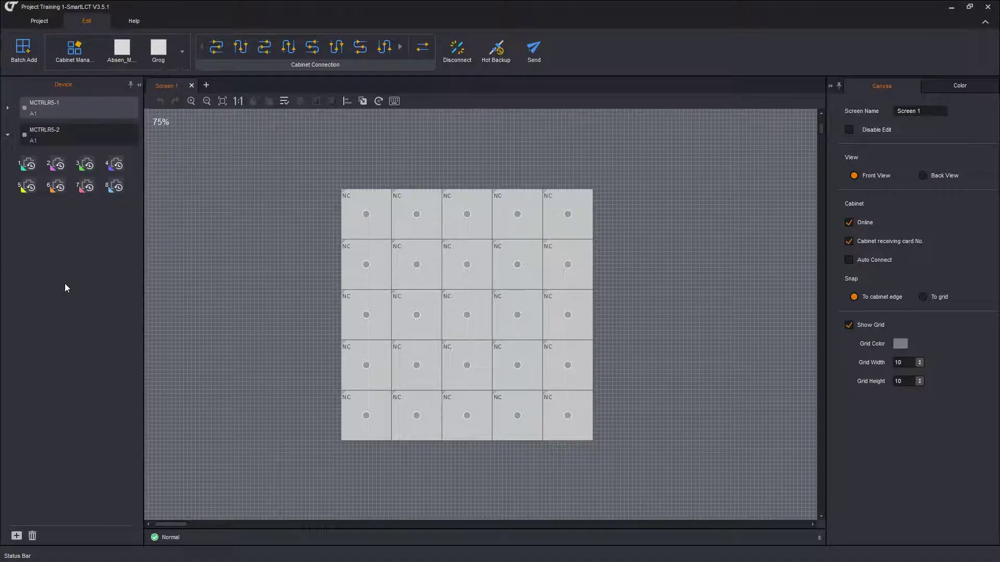
Step: Add a new cabinet group in Cabinet Management and name it Slices
{"action": "left_click", "coordinate": [75, 50]}
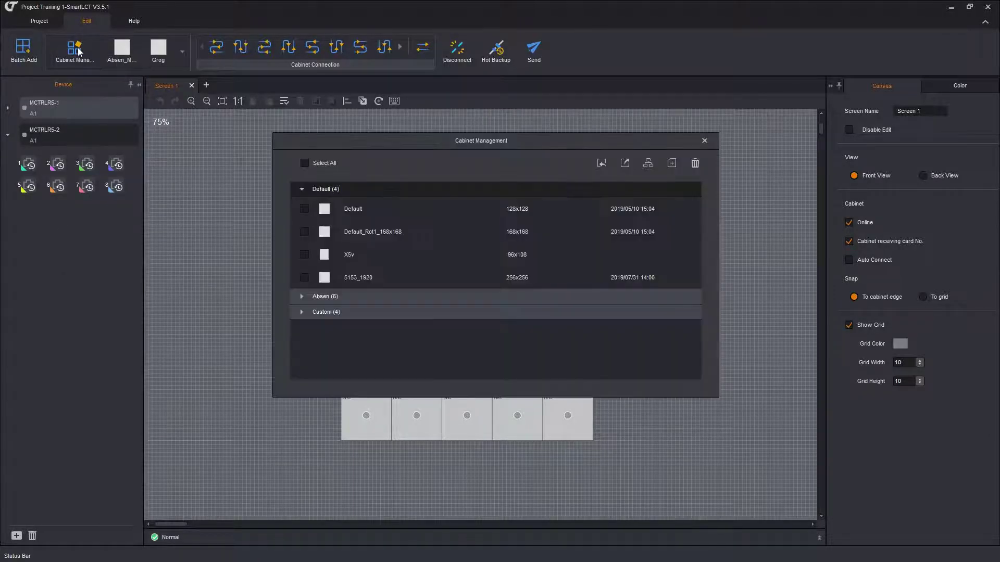
{"action": "left_click", "coordinate": [301, 190]}
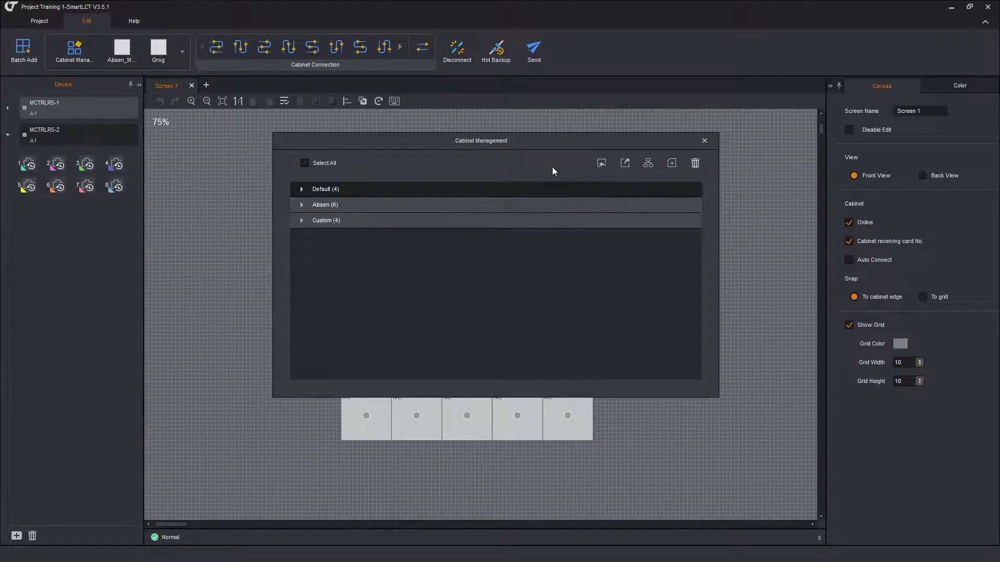
{"action": "left_click", "coordinate": [648, 165]}
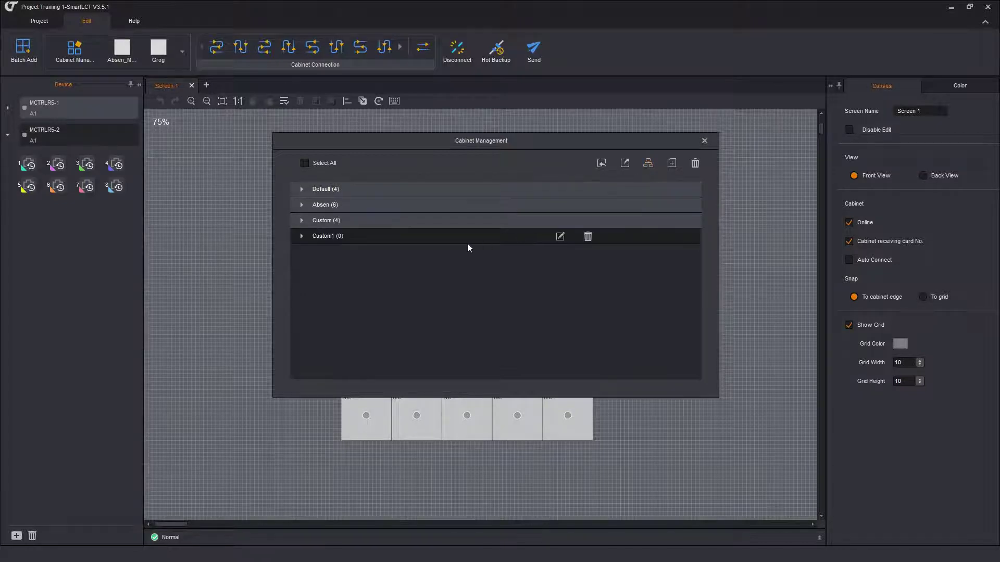
{"action": "mouse_move", "coordinate": [339, 246]}
{"action": "left_click", "coordinate": [560, 238]}
{"action": "type", "text": "Slices"}
{"action": "key", "text": "Return"}
Step: Import the cabinet file Base.rcfgx from the Created Modules folder in Downloads into the Slices group
{"action": "left_click", "coordinate": [601, 165]}
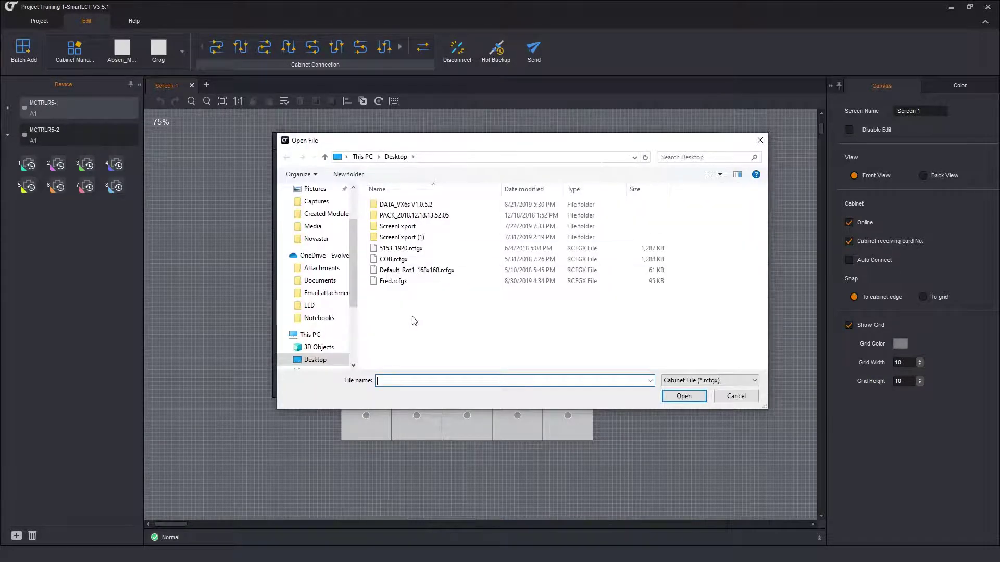
{"action": "left_click_drag", "start_coordinate": [353, 300], "coordinate": [355, 334]}
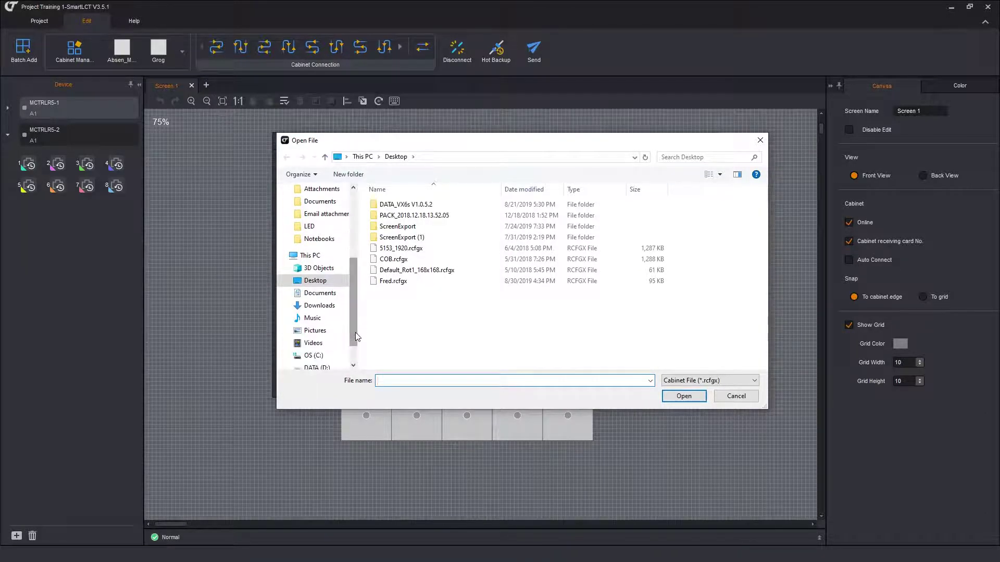
{"action": "left_click", "coordinate": [329, 308]}
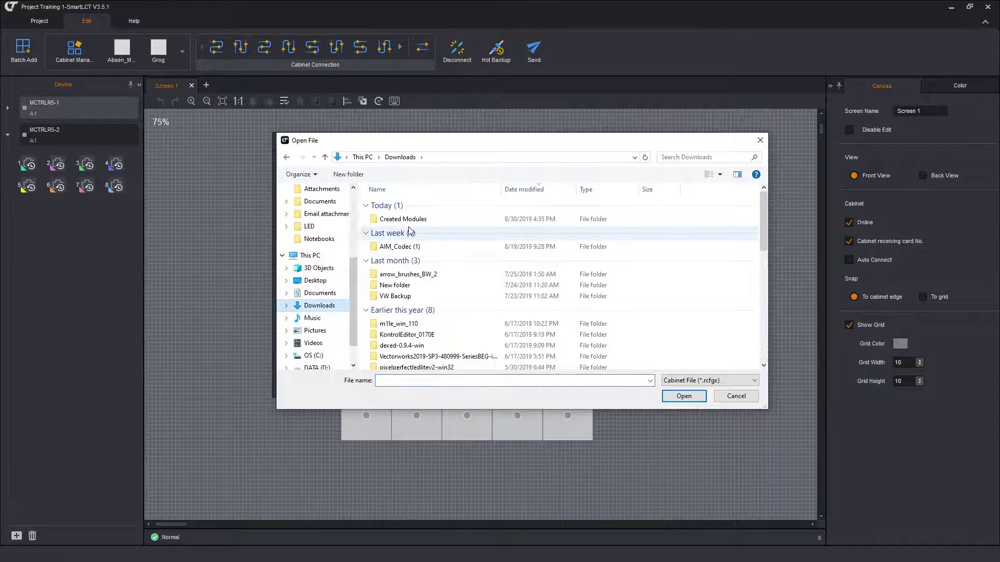
{"action": "double_click", "coordinate": [412, 218]}
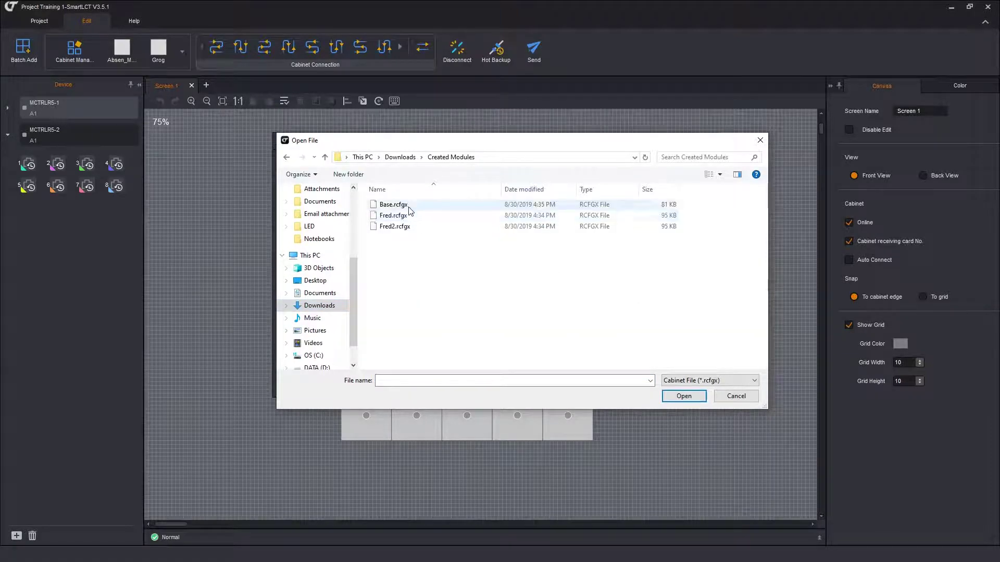
{"action": "left_click", "coordinate": [409, 207]}
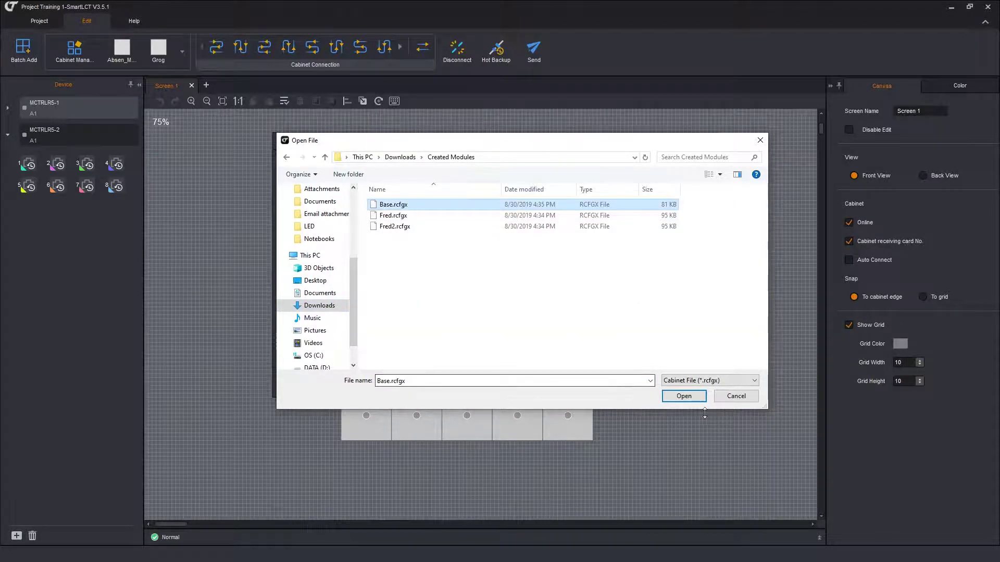
{"action": "left_click", "coordinate": [694, 396]}
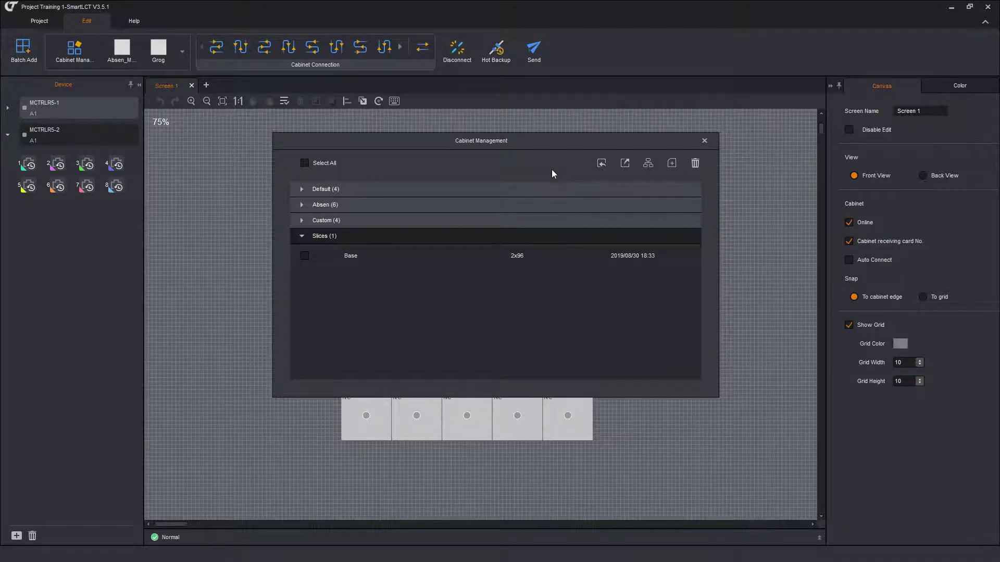
Step: Import Fred.rcfgx and Fred2.rcfgx together from the Created Modules folder in Downloads into the Slices group
{"action": "mouse_move", "coordinate": [355, 268]}
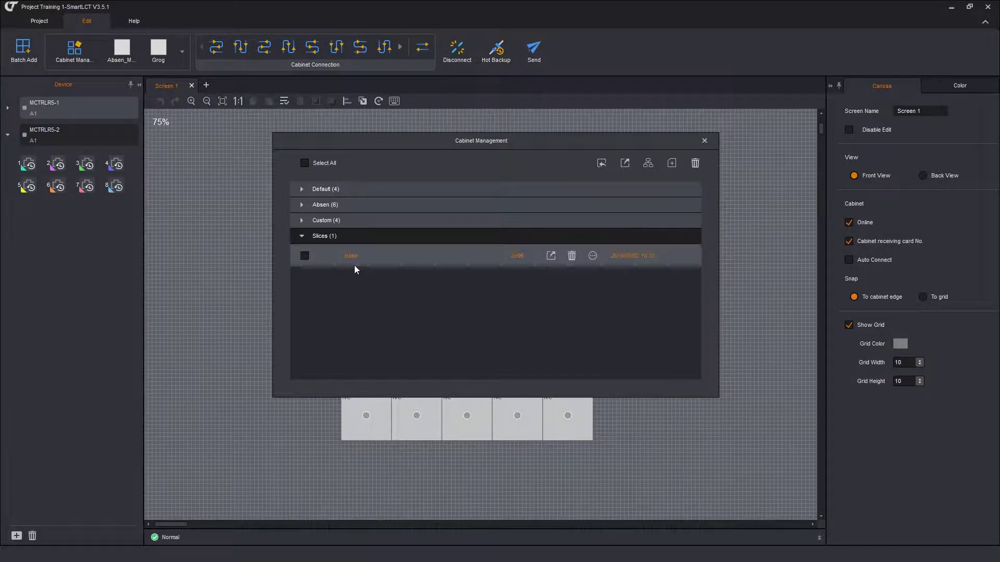
{"action": "left_click", "coordinate": [601, 165]}
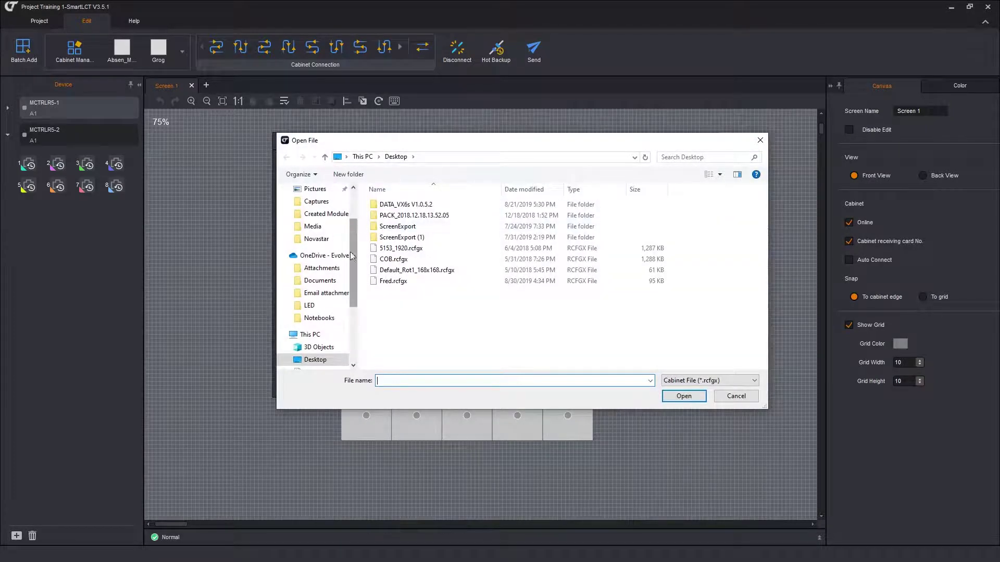
{"action": "left_click_drag", "start_coordinate": [352, 285], "coordinate": [356, 321]}
{"action": "left_click", "coordinate": [319, 322]}
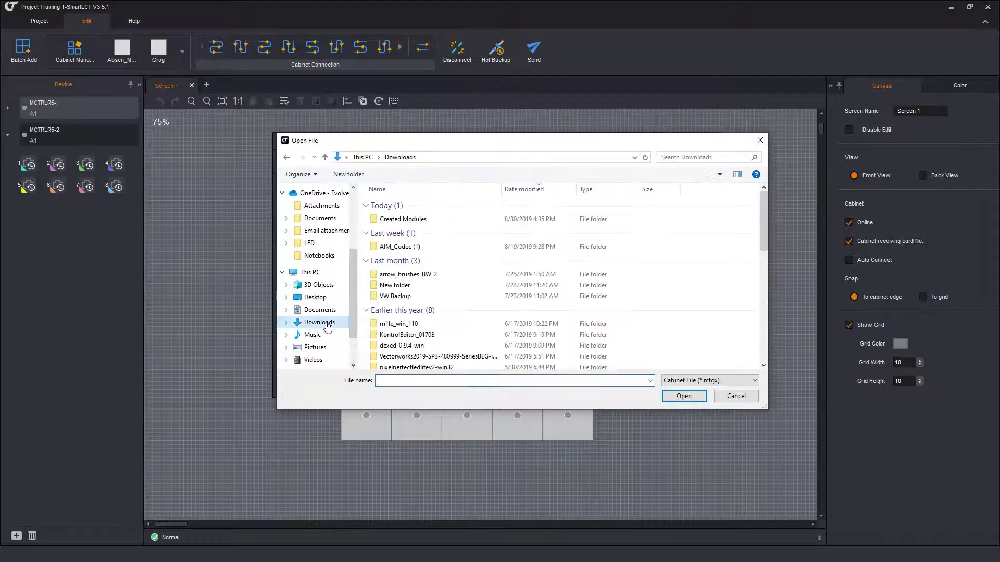
{"action": "double_click", "coordinate": [408, 219]}
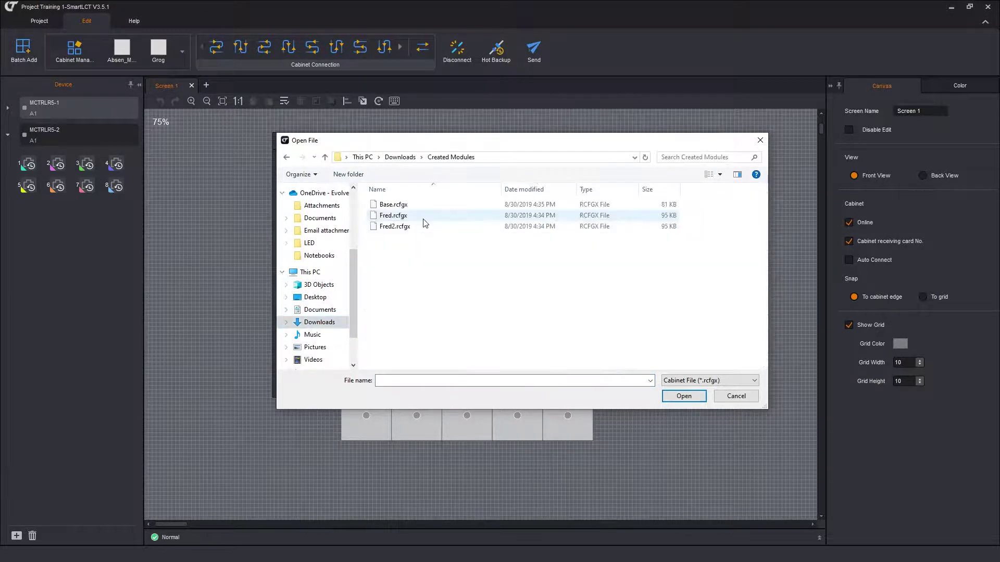
{"action": "left_click", "coordinate": [409, 217]}
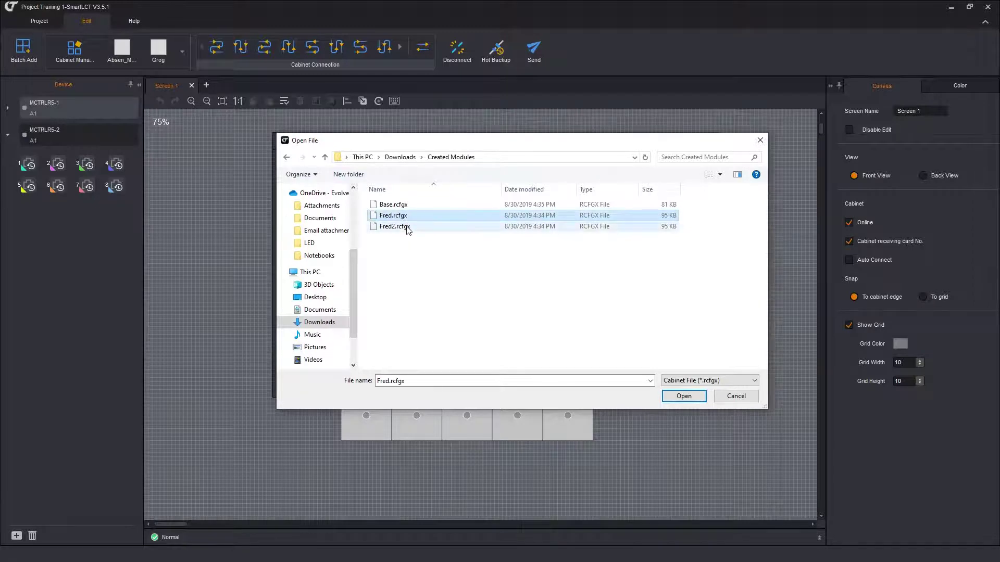
{"action": "left_click", "coordinate": [408, 229], "text": "ctrl"}
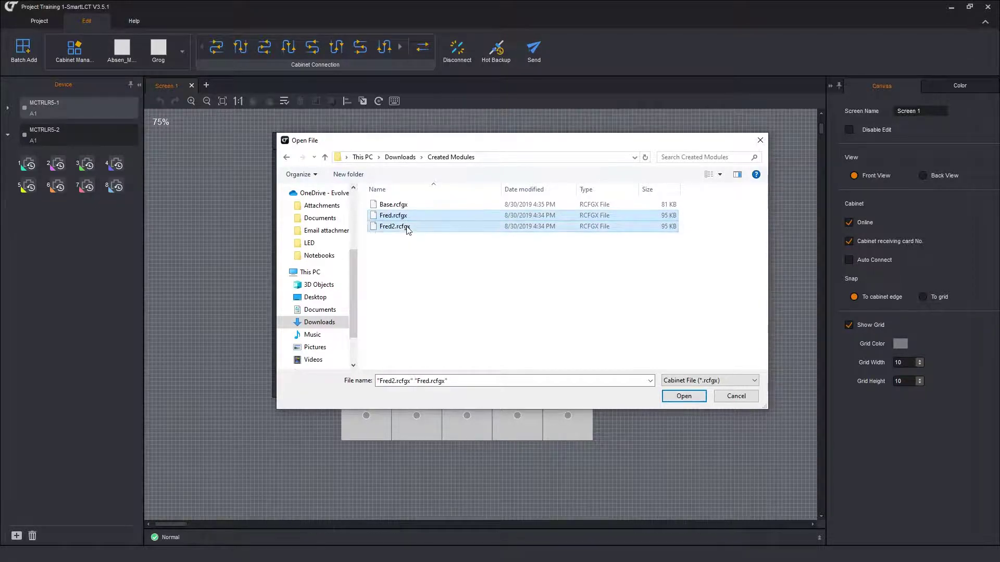
{"action": "left_click", "coordinate": [684, 396]}
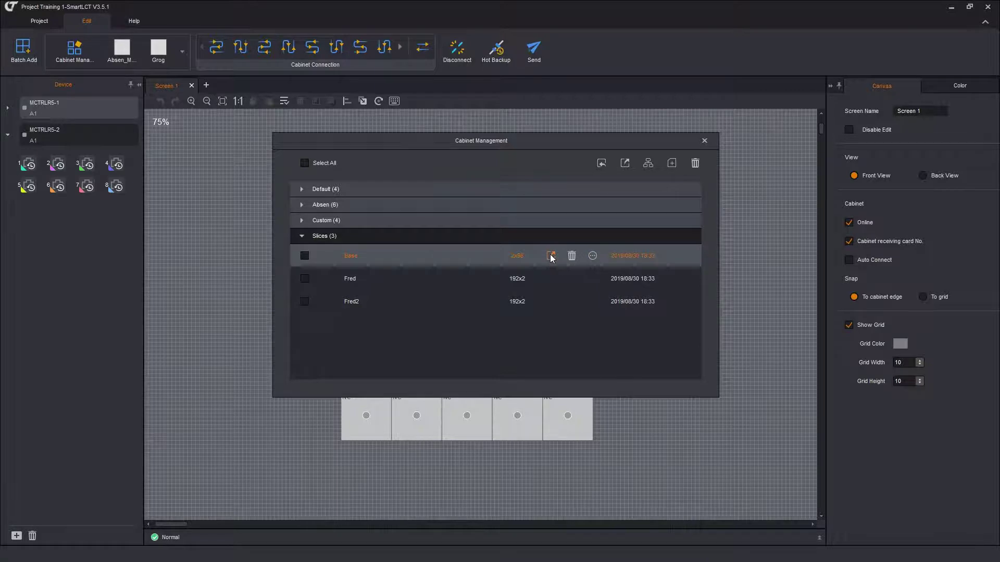
Step: Set the Base cabinet's physical size to 20 mm wide and 1000 mm high
{"action": "left_click", "coordinate": [591, 258]}
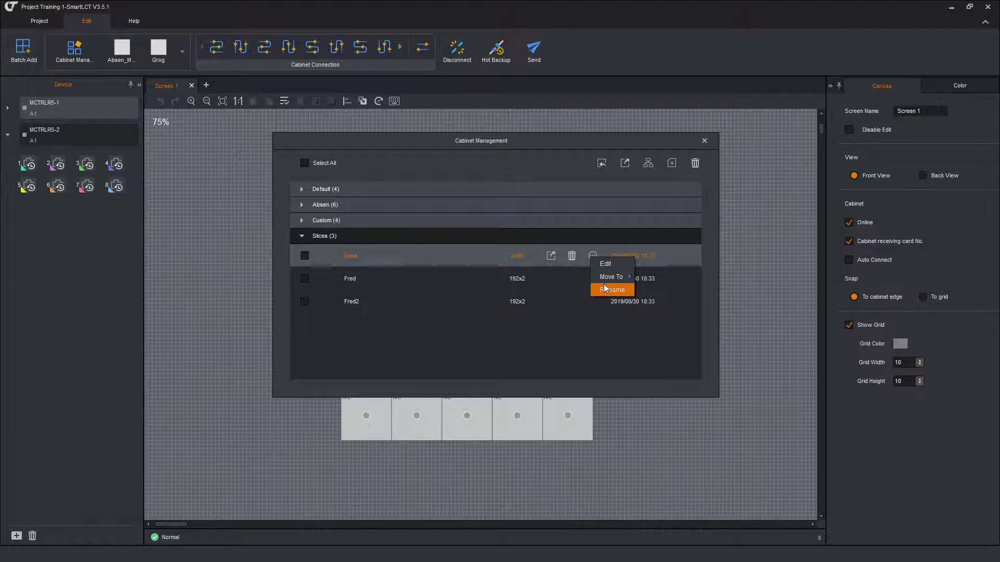
{"action": "mouse_move", "coordinate": [604, 279]}
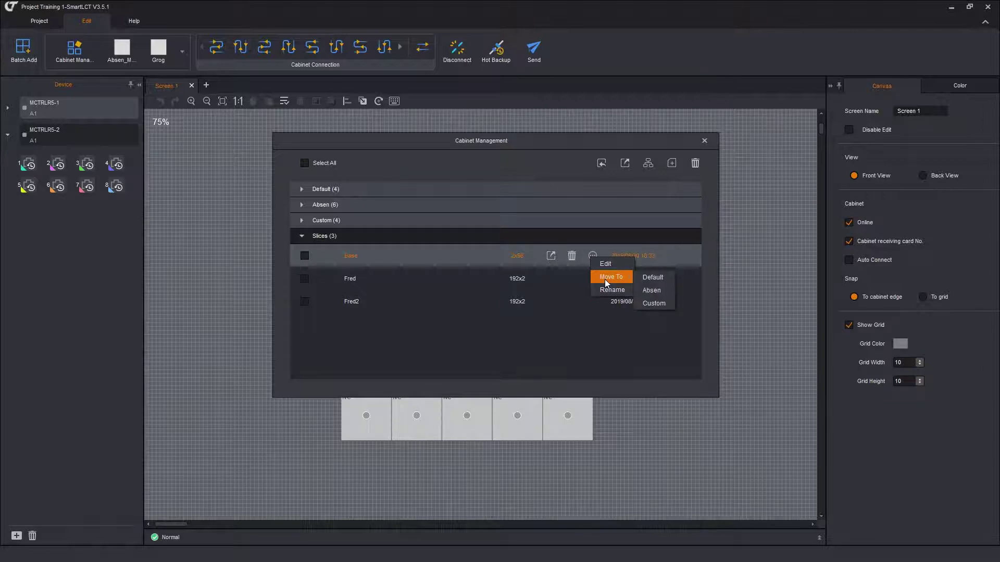
{"action": "left_click", "coordinate": [605, 265]}
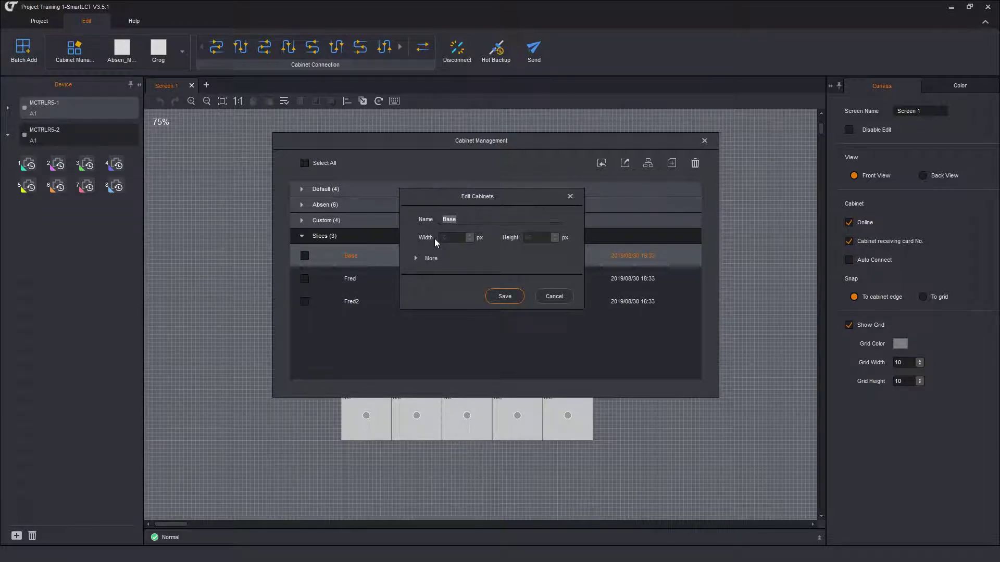
{"action": "left_click_drag", "start_coordinate": [525, 196], "coordinate": [395, 189]}
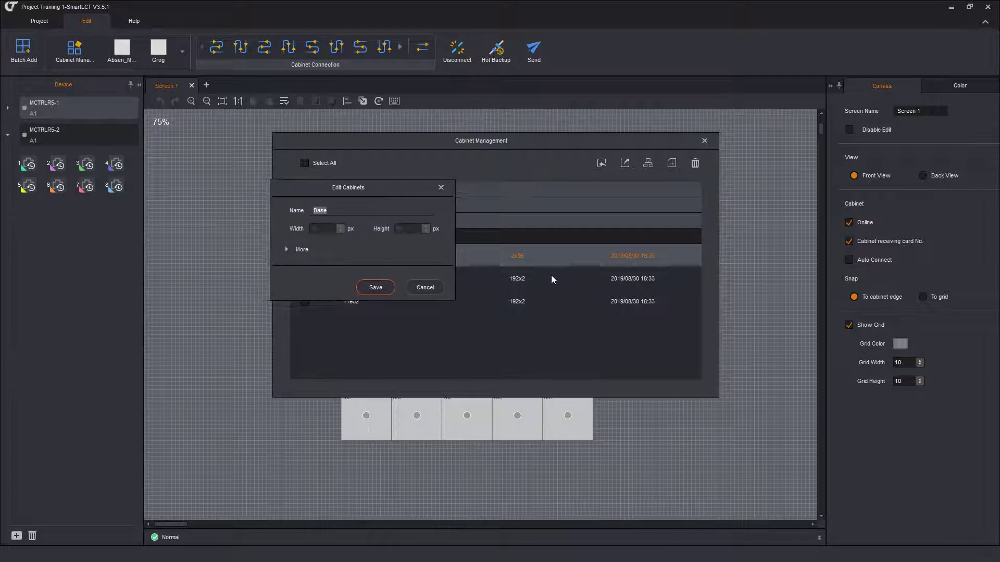
{"action": "left_click", "coordinate": [286, 249]}
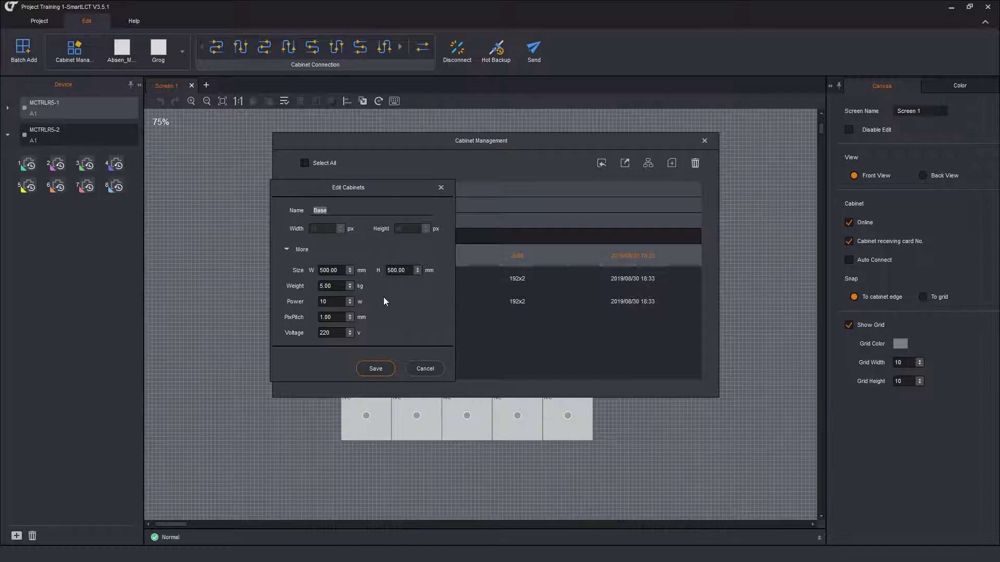
{"action": "double_click", "coordinate": [333, 270]}
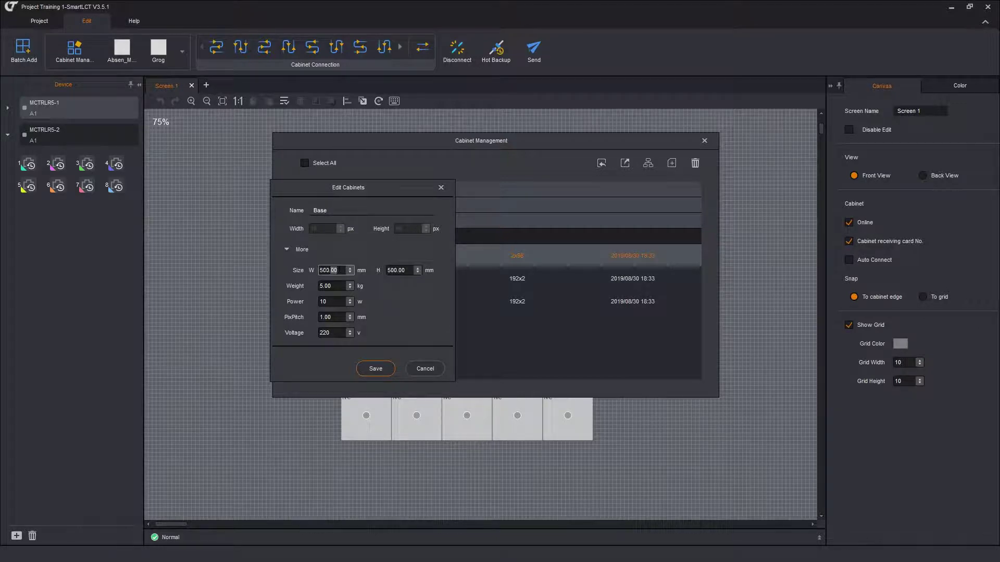
{"action": "left_click_drag", "start_coordinate": [334, 271], "coordinate": [295, 267]}
{"action": "type", "text": "20"}
{"action": "key", "text": "Tab"}
{"action": "type", "text": "1000"}
Step: Set the Base cabinet's pixel pitch to 10.4 mm and save its properties
{"action": "key", "text": "Tab"}
{"action": "key", "text": "Tab"}
{"action": "key", "text": "Tab"}
{"action": "type", "text": "10.4"}
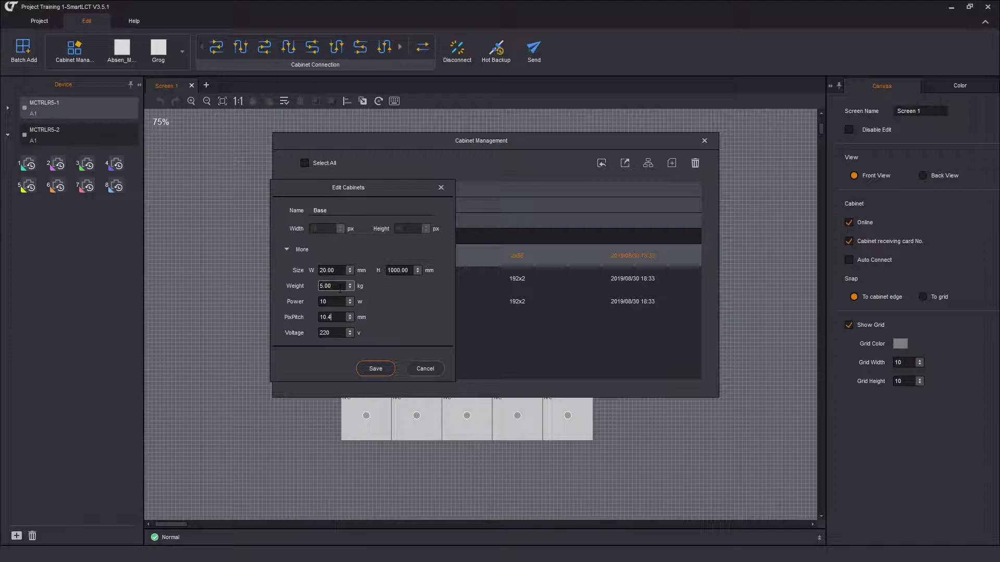
{"action": "key", "text": "Tab"}
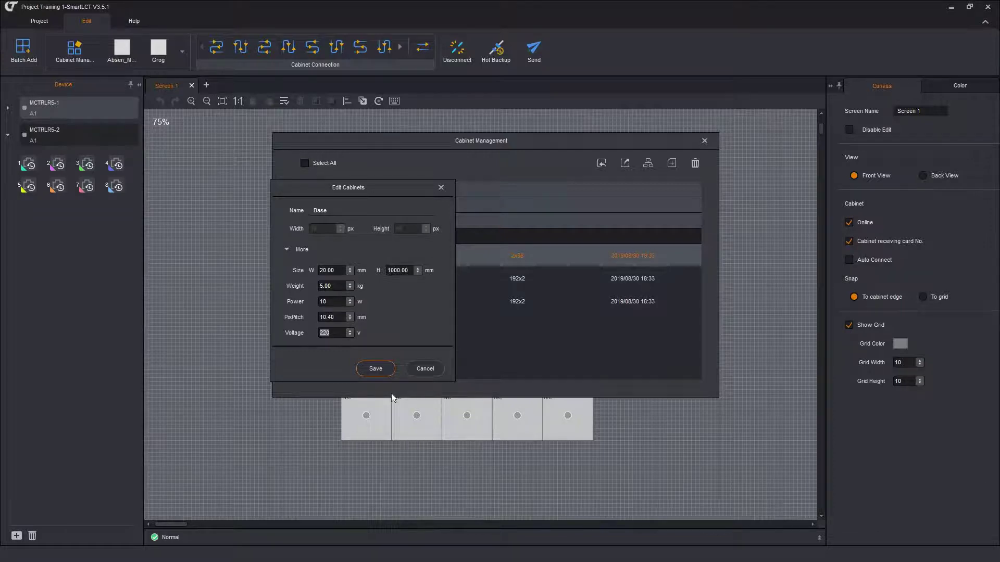
{"action": "left_click", "coordinate": [383, 369]}
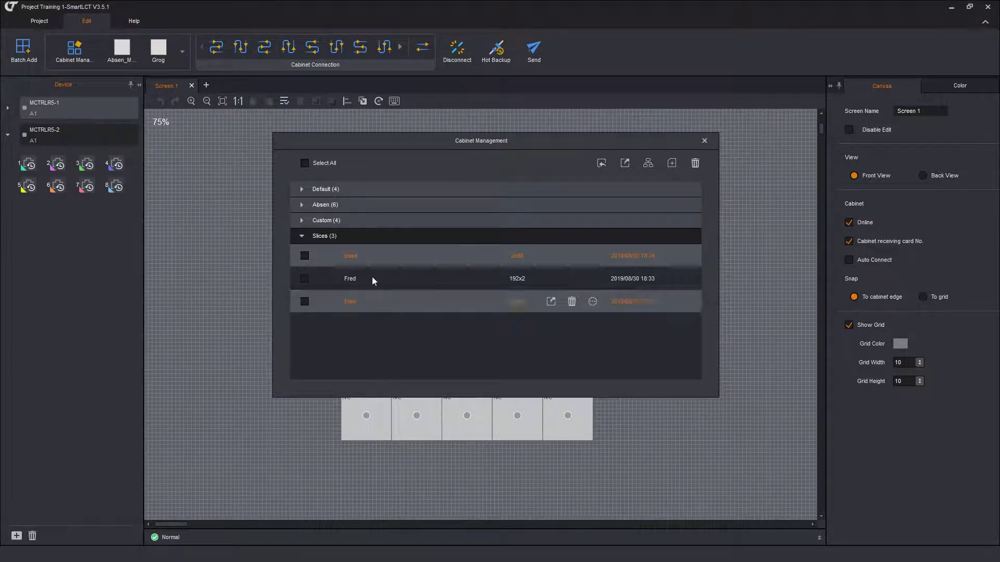
Step: Set the Fred cabinet's physical size to 2000 mm wide and 20 mm high
{"action": "mouse_move", "coordinate": [351, 290]}
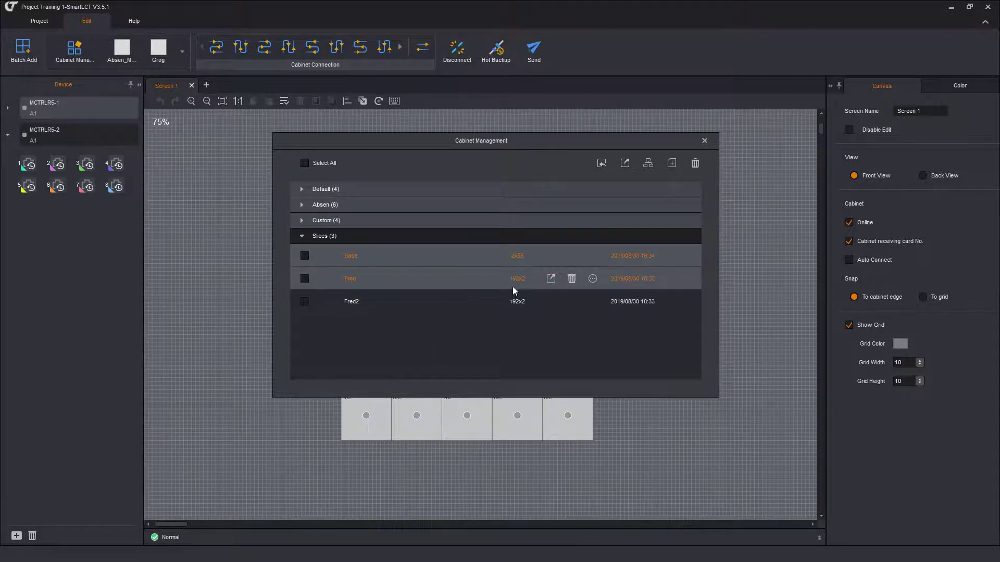
{"action": "left_click", "coordinate": [594, 281]}
{"action": "left_click", "coordinate": [607, 287]}
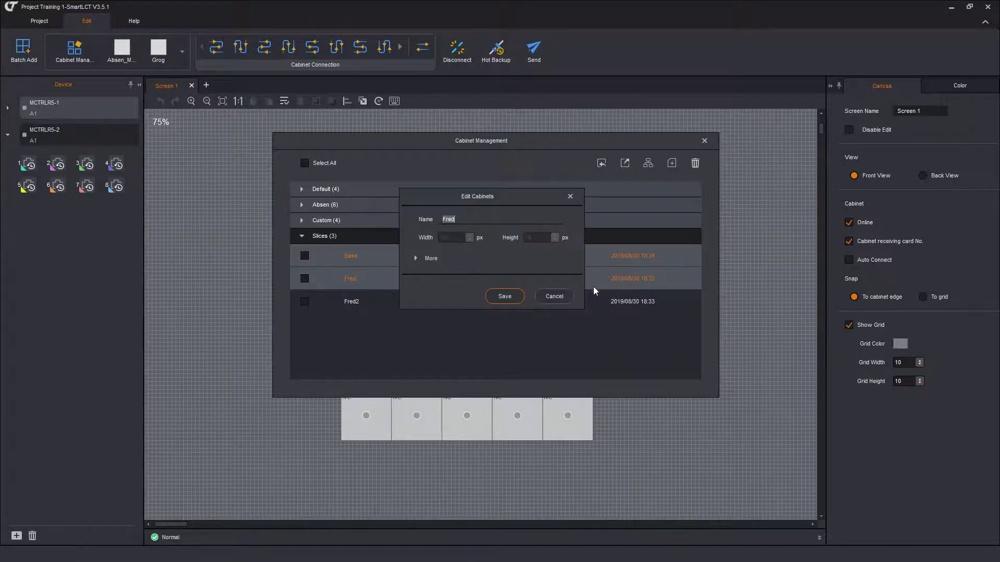
{"action": "left_click", "coordinate": [416, 258]}
{"action": "left_click", "coordinate": [467, 279]}
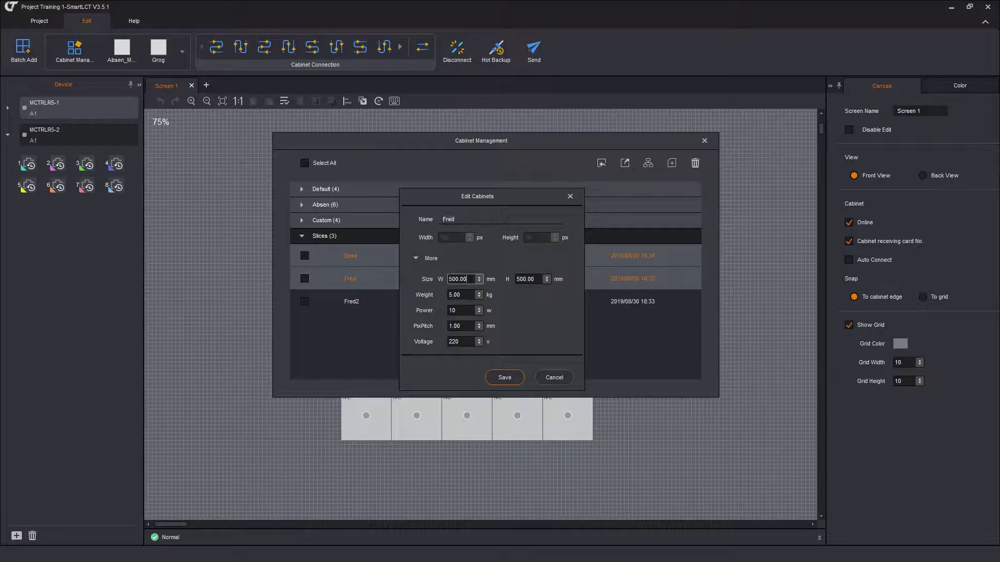
{"action": "key", "text": "BackSpace"}
{"action": "key", "text": "BackSpace"}
{"action": "key", "text": "BackSpace"}
{"action": "key", "text": "BackSpace"}
{"action": "key", "text": "BackSpace"}
{"action": "key", "text": "BackSpace"}
{"action": "type", "text": "2000"}
{"action": "key", "text": "Tab"}
{"action": "type", "text": "20"}
Step: Set the Fred cabinet's pixel pitch to 10.4 mm and save its properties
{"action": "key", "text": "Tab"}
{"action": "key", "text": "Tab"}
{"action": "key", "text": "Tab"}
{"action": "type", "text": "10.4"}
{"action": "key", "text": "Tab"}
{"action": "left_click", "coordinate": [499, 377]}
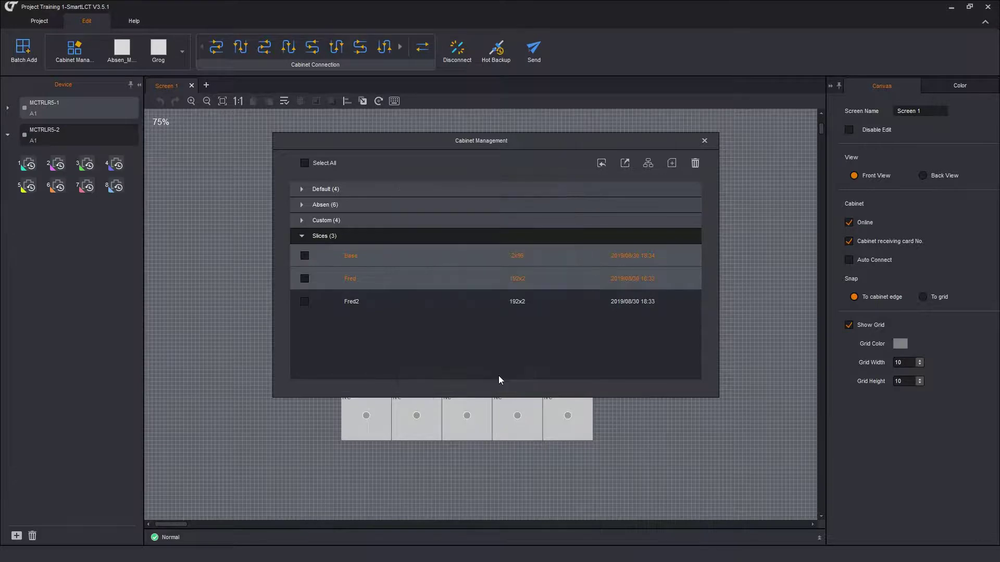
Step: Set the Fred2 cabinet's physical size to 200 mm wide and 20 mm high
{"action": "mouse_move", "coordinate": [389, 302]}
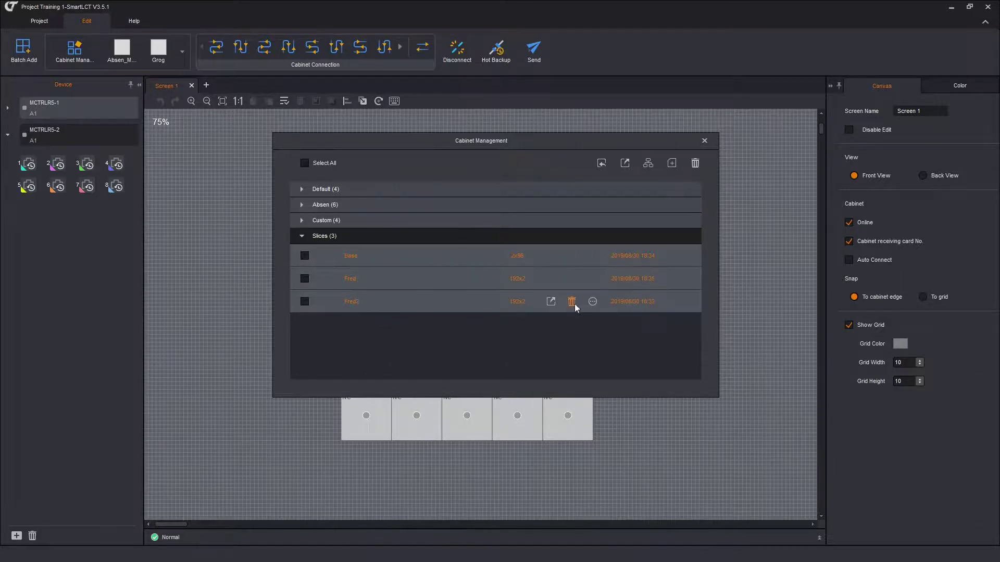
{"action": "left_click", "coordinate": [592, 302]}
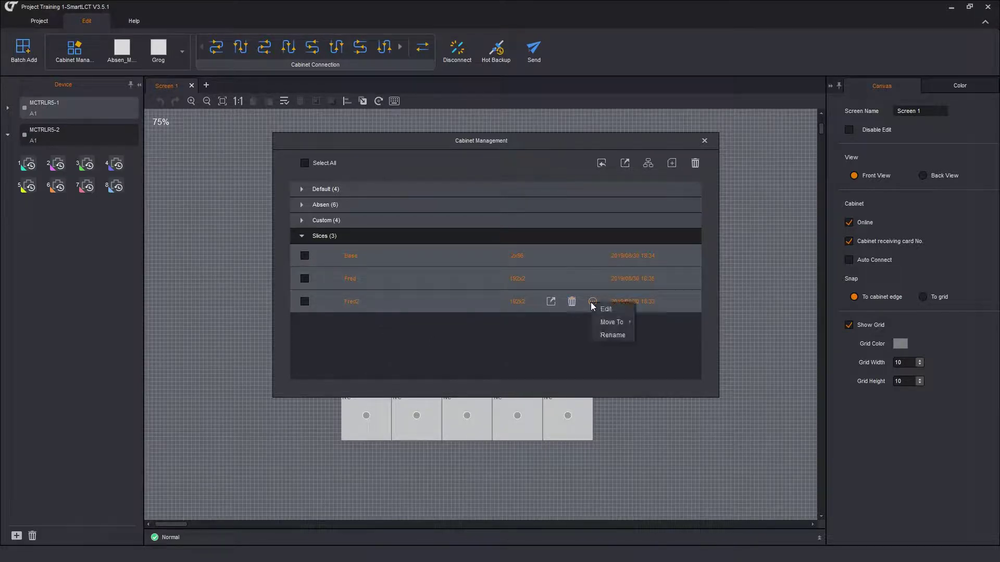
{"action": "left_click", "coordinate": [599, 307]}
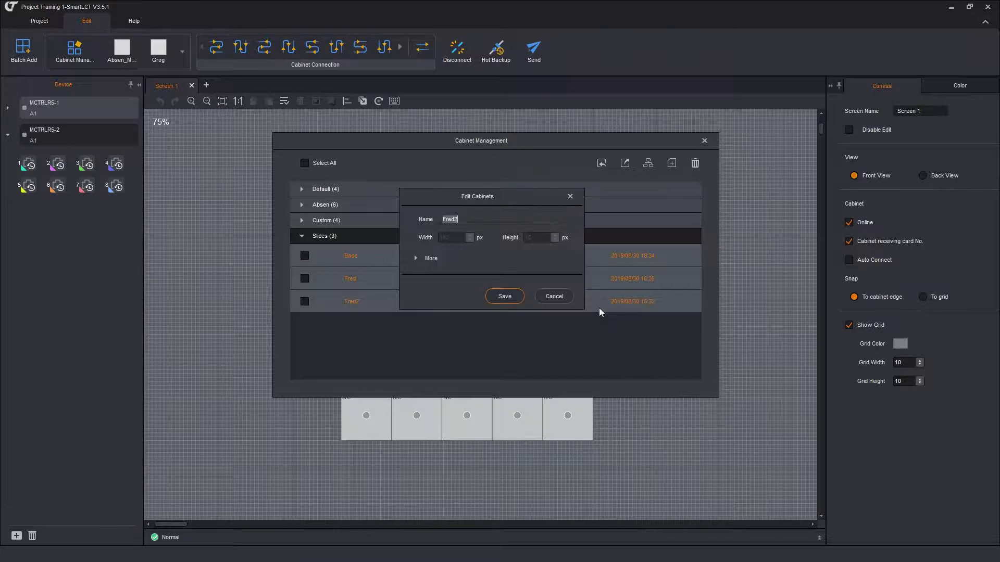
{"action": "left_click", "coordinate": [419, 258]}
{"action": "left_click", "coordinate": [469, 279]}
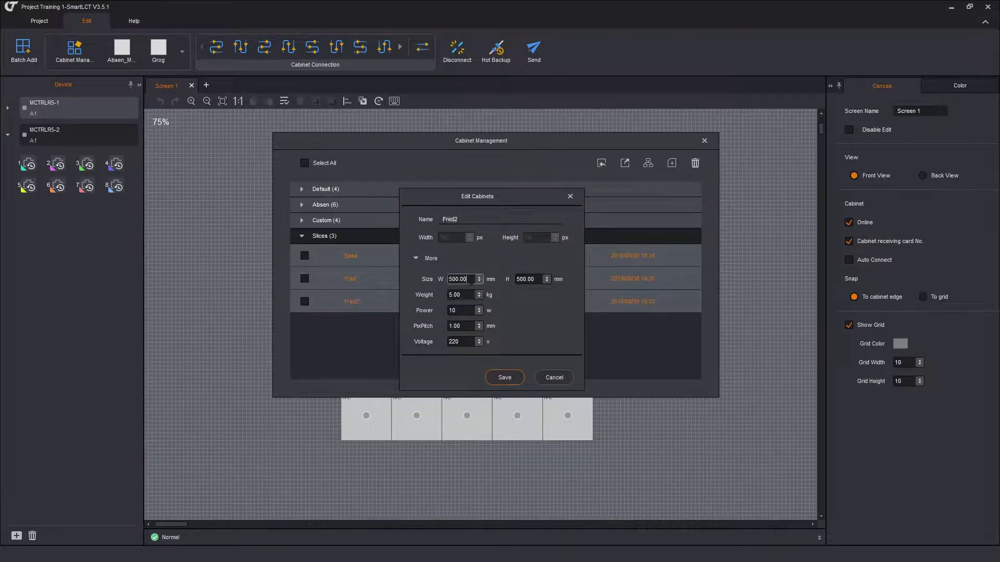
{"action": "key", "text": "shift+Left"}
{"action": "key", "text": "shift+Left"}
{"action": "key", "text": "BackSpace"}
{"action": "key", "text": "BackSpace"}
{"action": "key", "text": "BackSpace"}
{"action": "key", "text": "BackSpace"}
{"action": "key", "text": "BackSpace"}
{"action": "type", "text": "200"}
{"action": "key", "text": "Tab"}
{"action": "type", "text": "20"}
Step: Set the Fred2 cabinet's pixel pitch to 10.4 mm and save its properties
{"action": "key", "text": "Tab"}
{"action": "key", "text": "Tab"}
{"action": "key", "text": "Tab"}
{"action": "type", "text": "10.4"}
{"action": "key", "text": "Tab"}
{"action": "left_click", "coordinate": [497, 373]}
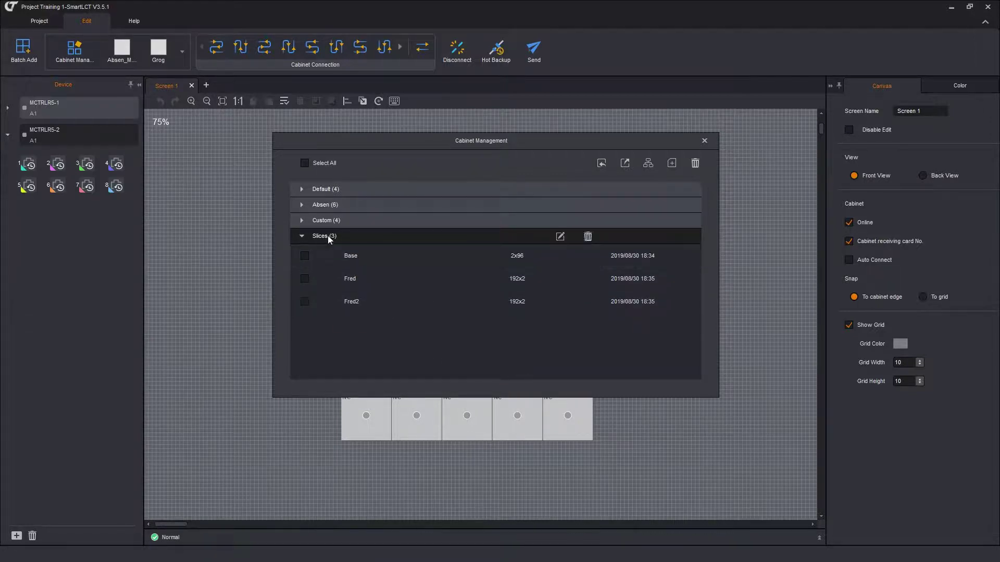
{"action": "left_click", "coordinate": [302, 205]}
{"action": "scroll", "coordinate": [301, 206], "scroll_direction": "down", "scroll_amount": 2}
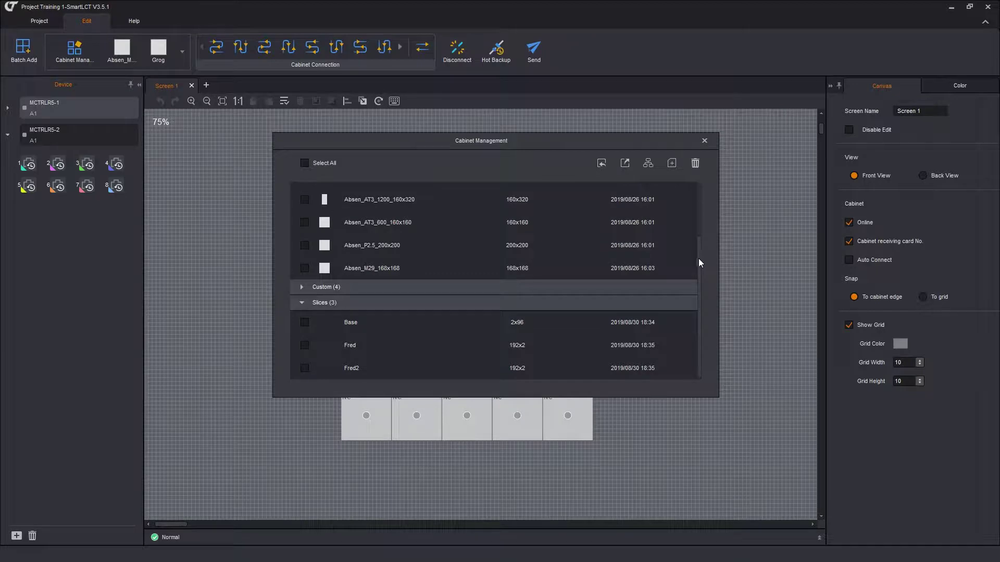
{"action": "left_click_drag", "start_coordinate": [698, 258], "coordinate": [698, 208]}
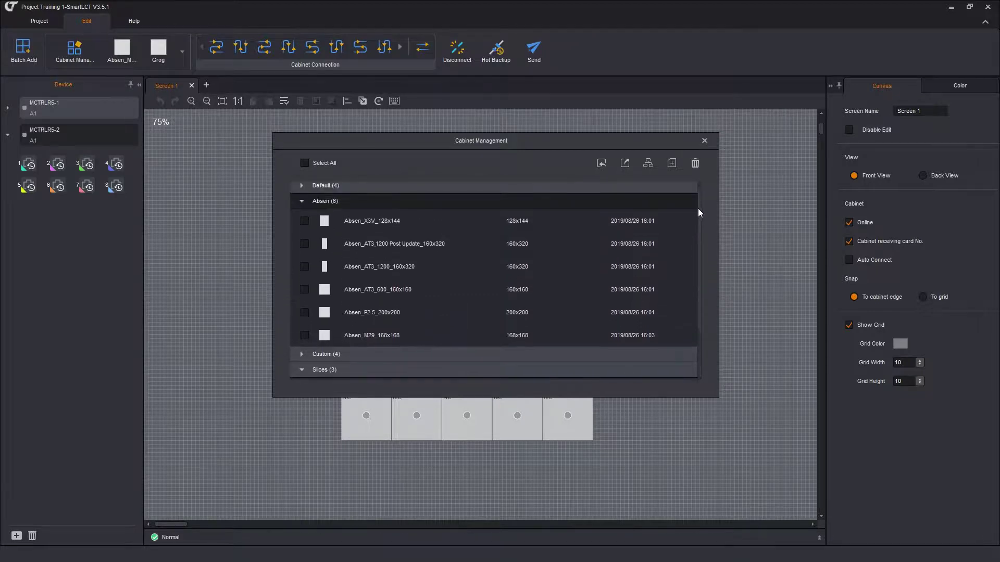
{"action": "left_click", "coordinate": [302, 203]}
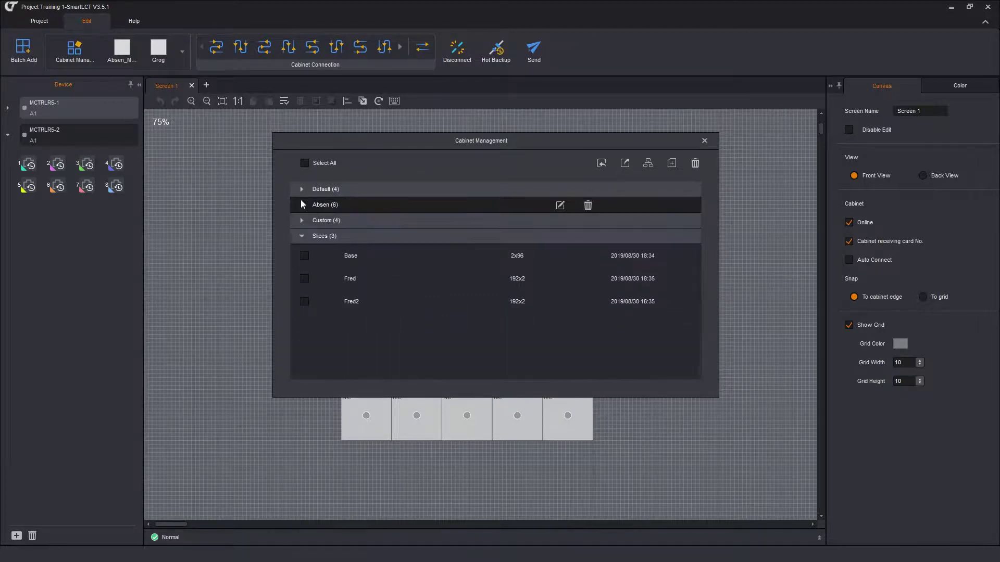
{"action": "left_click", "coordinate": [327, 255]}
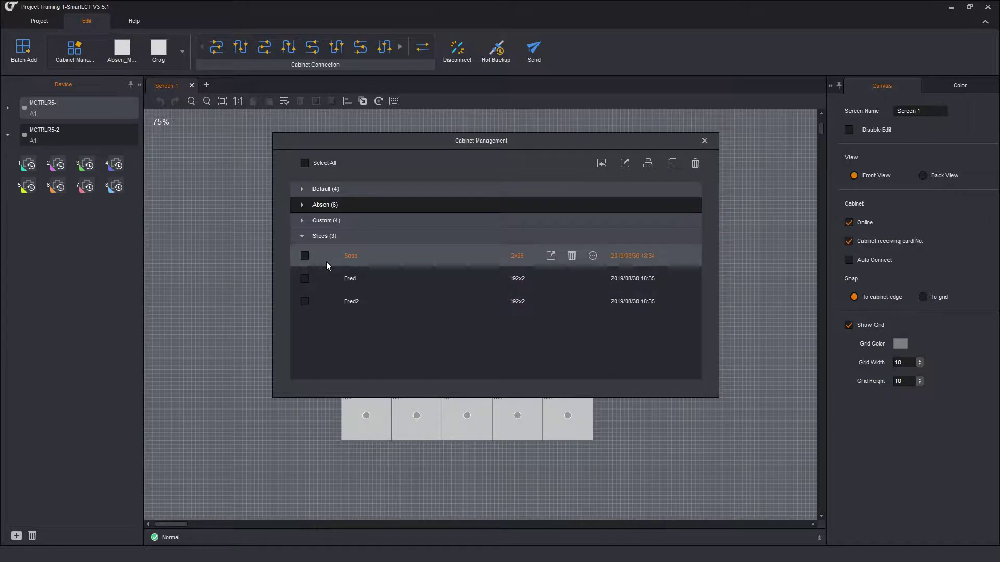
{"action": "left_click_drag", "start_coordinate": [326, 262], "coordinate": [358, 358]}
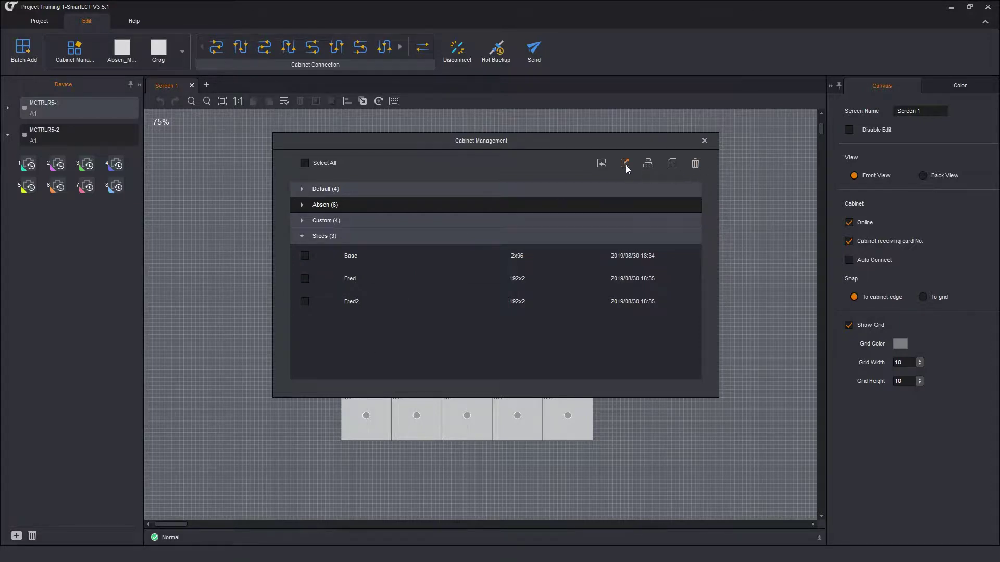
Step: Start a new cabinet named Slice Block with a resolution of 96 px wide by 96 px high
{"action": "left_click", "coordinate": [672, 164]}
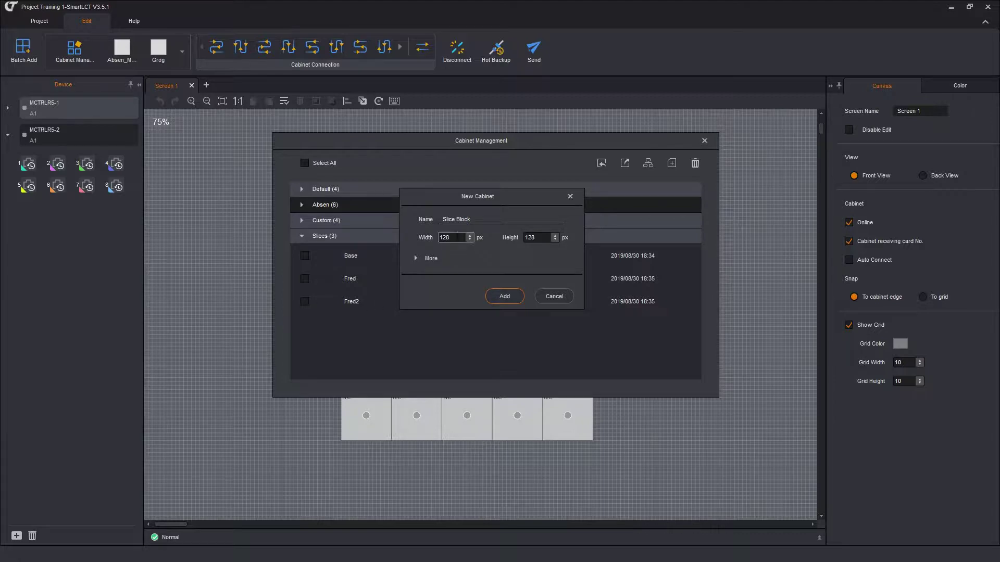
{"action": "key", "text": "BackSpace"}
{"action": "key", "text": "BackSpace"}
{"action": "key", "text": "BackSpace"}
{"action": "type", "text": "96"}
{"action": "key", "text": "BackSpace"}
{"action": "key", "text": "BackSpace"}
{"action": "key", "text": "BackSpace"}
{"action": "type", "text": "96"}
Step: Set the new cabinet's physical size to 1000 mm wide and 1000 mm high
{"action": "left_click", "coordinate": [417, 258]}
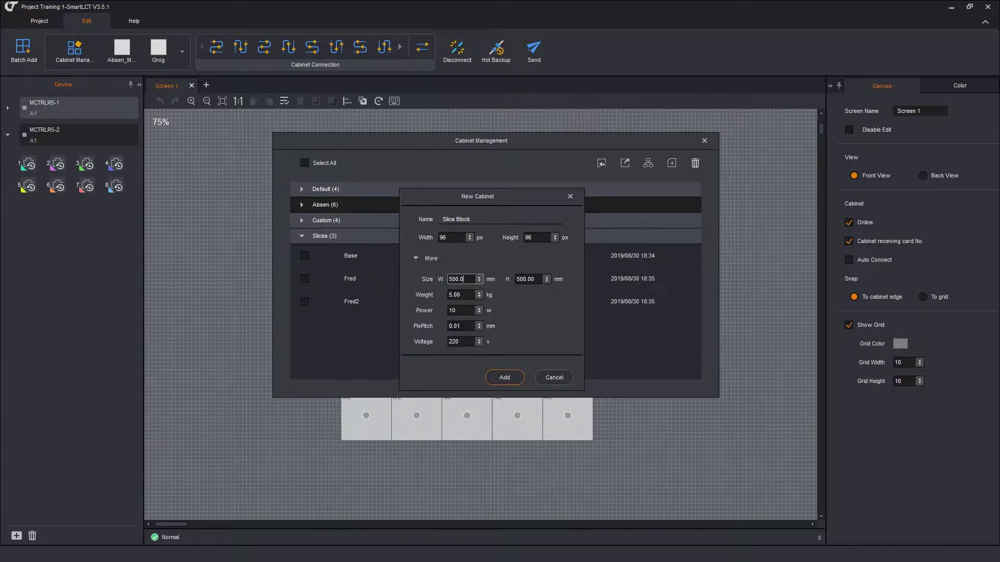
{"action": "key", "text": "BackSpace"}
{"action": "key", "text": "BackSpace"}
{"action": "key", "text": "BackSpace"}
{"action": "key", "text": "BackSpace"}
{"action": "key", "text": "BackSpace"}
{"action": "type", "text": "1000"}
{"action": "key", "text": "Tab"}
{"action": "type", "text": "1000"}
Step: Set the new cabinet's weight to 20 kg and pixel pitch to 10.4 mm, and add it to the library
{"action": "key", "text": "Tab"}
{"action": "type", "text": "20"}
{"action": "left_click", "coordinate": [455, 312]}
{"action": "left_click", "coordinate": [464, 312]}
{"action": "left_click", "coordinate": [465, 322]}
{"action": "key", "text": "BackSpace"}
{"action": "key", "text": "BackSpace"}
{"action": "key", "text": "BackSpace"}
{"action": "type", "text": "10.4"}
{"action": "left_click", "coordinate": [500, 376]}
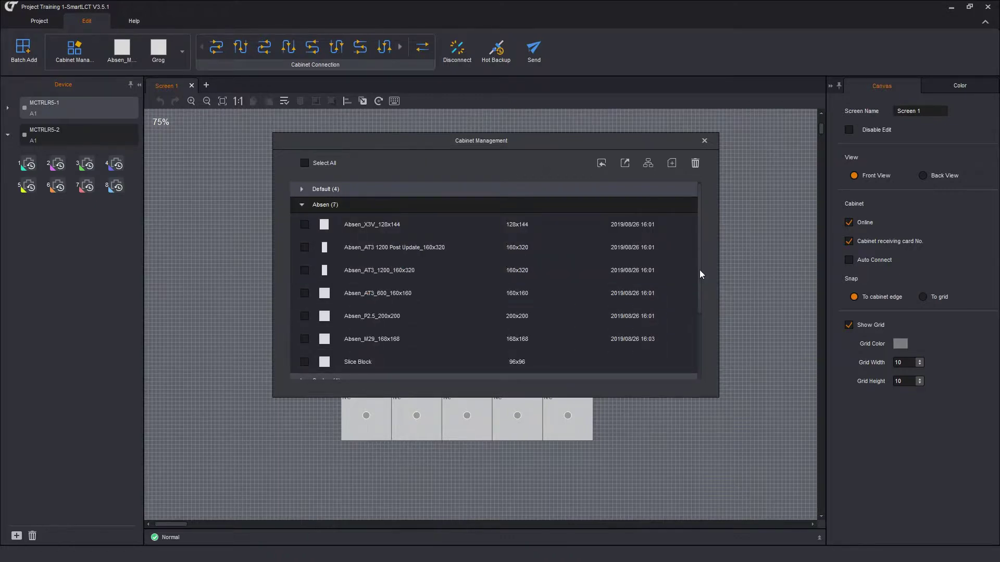
Step: Move the Slice Block cabinet from the Absen group to the Slices group
{"action": "left_click_drag", "start_coordinate": [698, 274], "coordinate": [698, 345]}
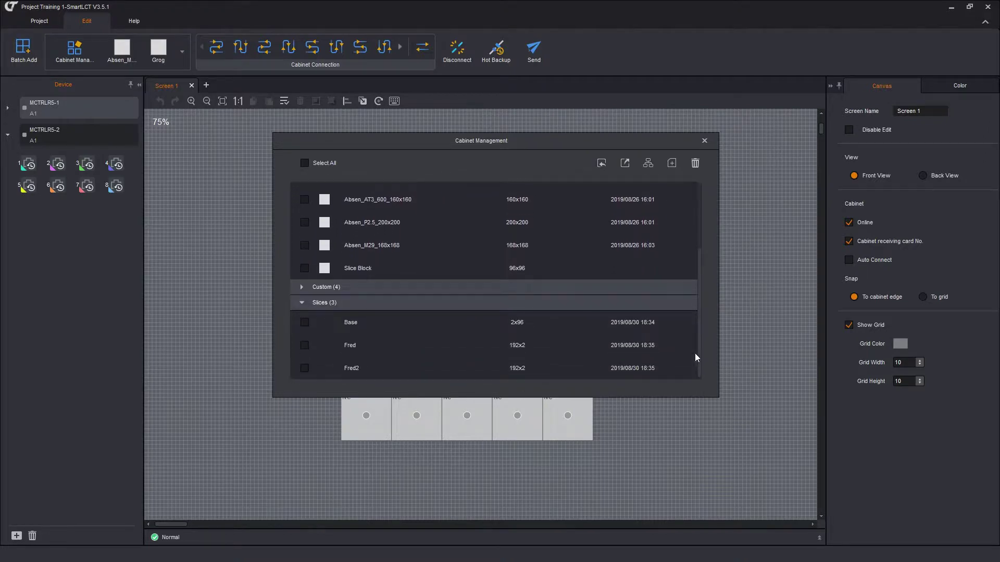
{"action": "mouse_move", "coordinate": [545, 270]}
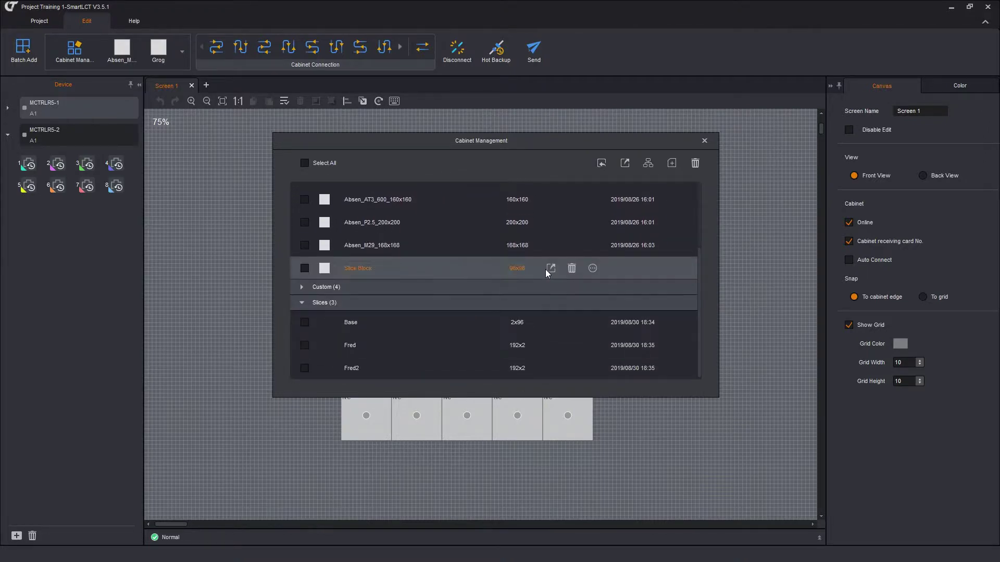
{"action": "left_click", "coordinate": [592, 269]}
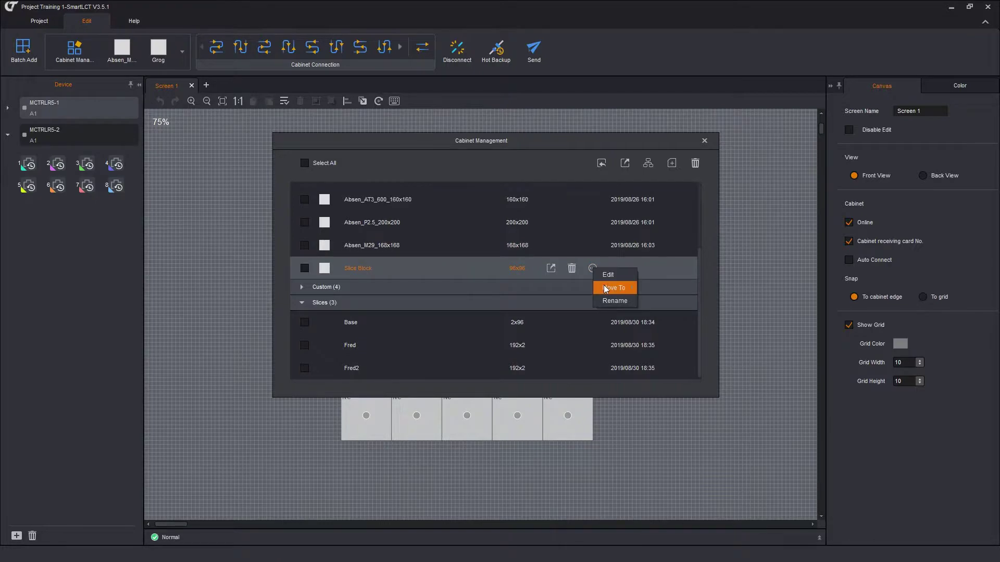
{"action": "mouse_move", "coordinate": [614, 288]}
{"action": "left_click", "coordinate": [660, 314]}
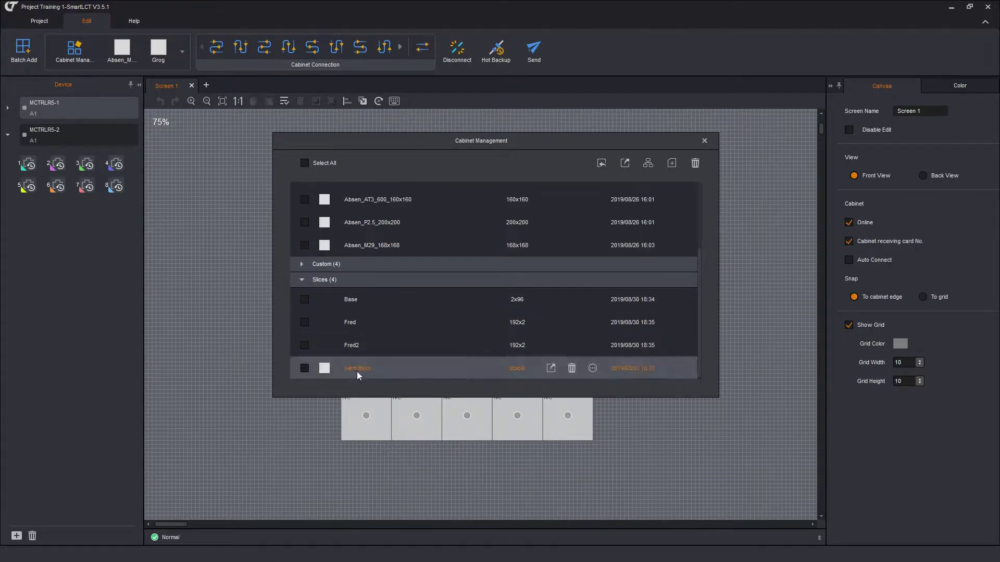
Step: Collapse the Slices and Absen groups and close the cabinet management window
{"action": "left_click", "coordinate": [300, 278]}
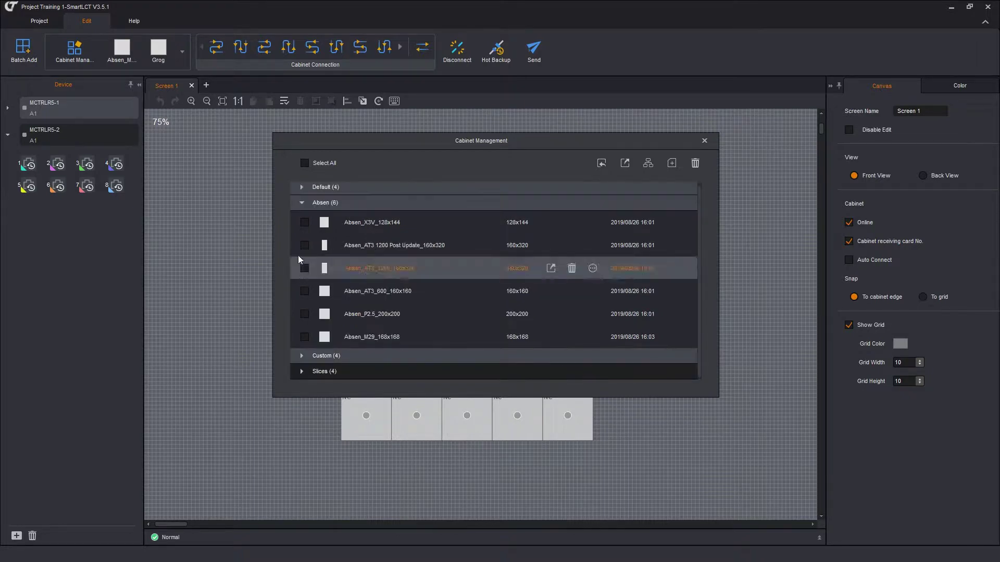
{"action": "left_click", "coordinate": [301, 203]}
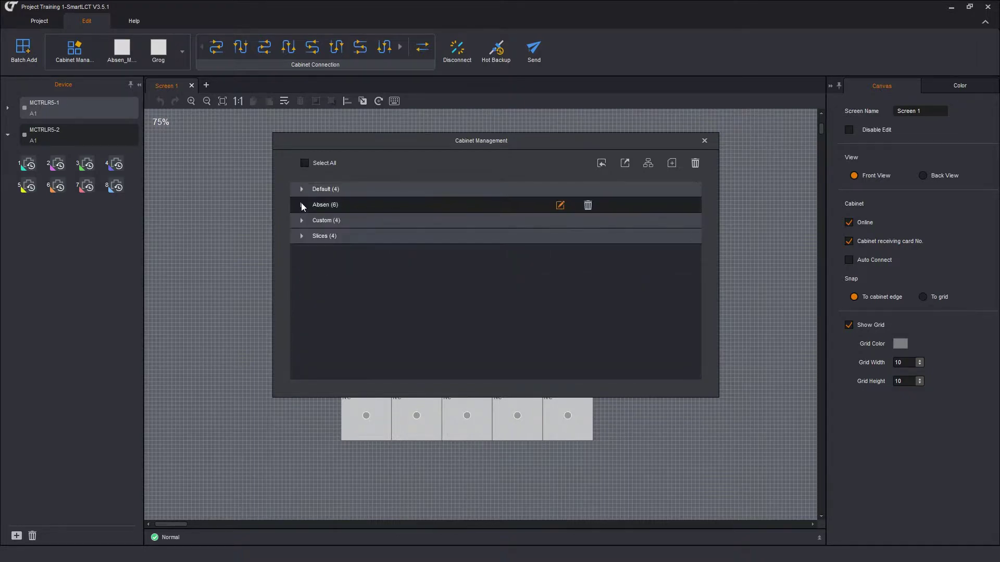
{"action": "left_click", "coordinate": [702, 141]}
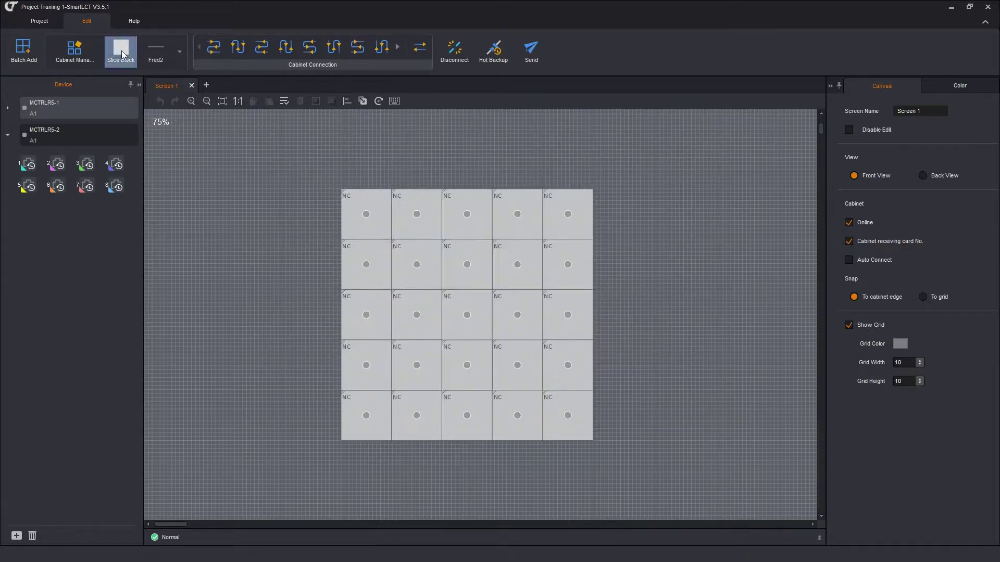
{"action": "left_click", "coordinate": [180, 51]}
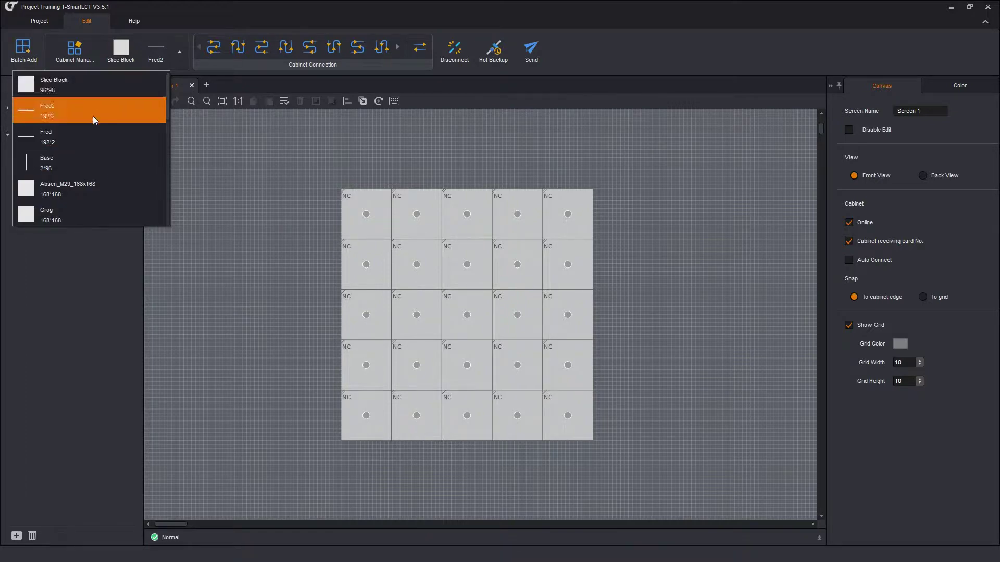
{"action": "left_click", "coordinate": [197, 182]}
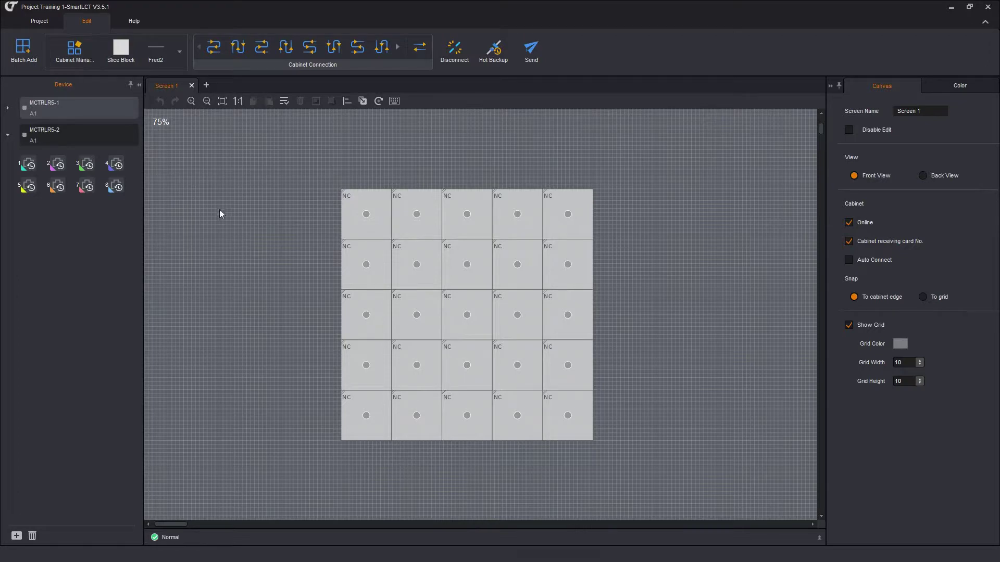
Step: Batch add Slice Block cabinets from the Slices group in 2 columns and 2 rows, placed to the right of the existing cabinet wall
{"action": "left_click", "coordinate": [24, 52]}
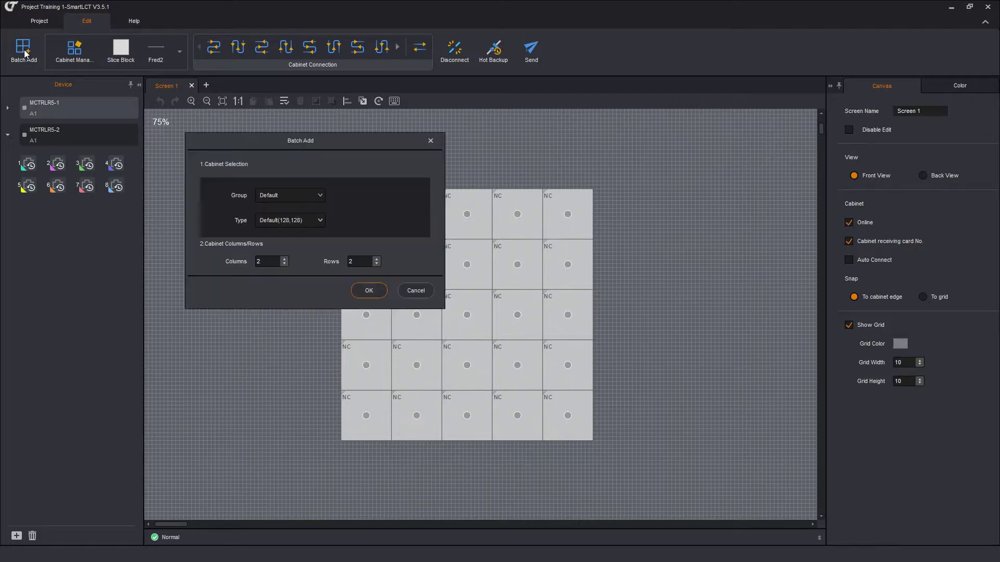
{"action": "left_click", "coordinate": [302, 196]}
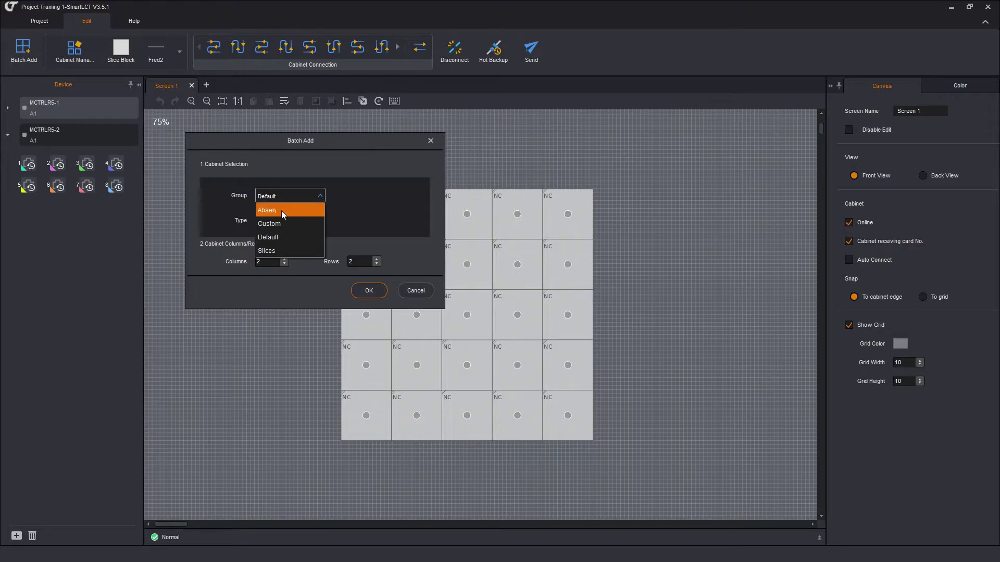
{"action": "left_click", "coordinate": [280, 251]}
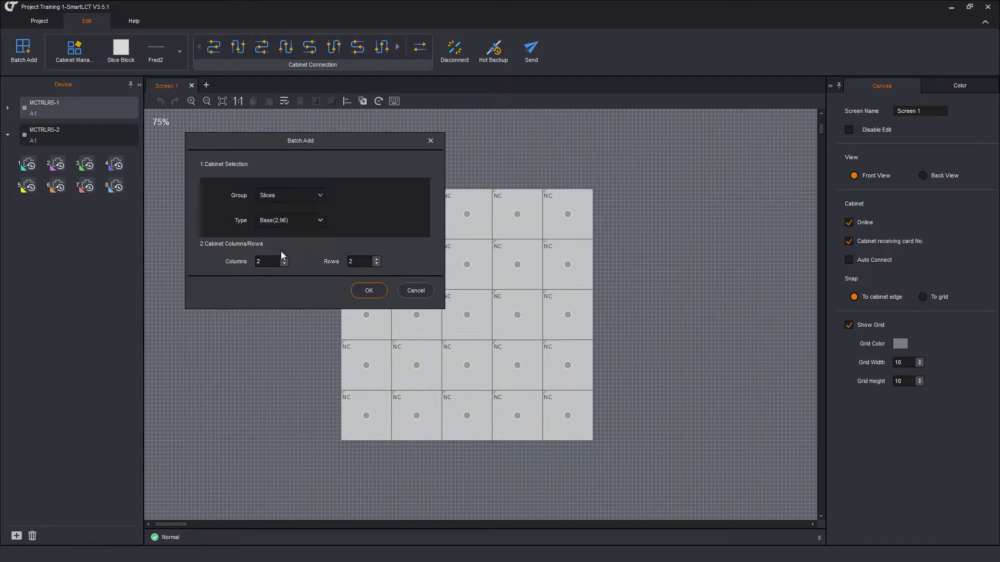
{"action": "left_click", "coordinate": [302, 219]}
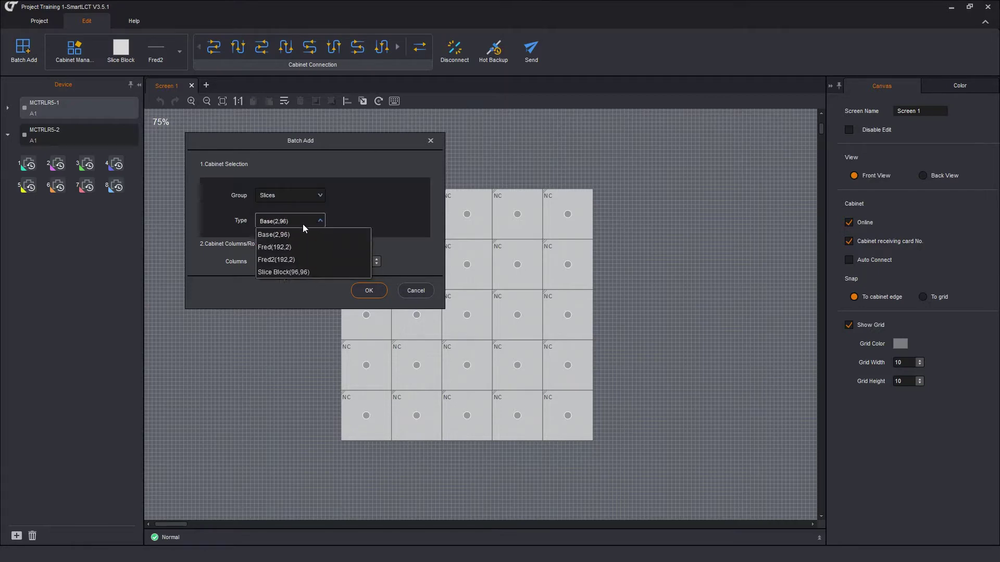
{"action": "left_click", "coordinate": [295, 268]}
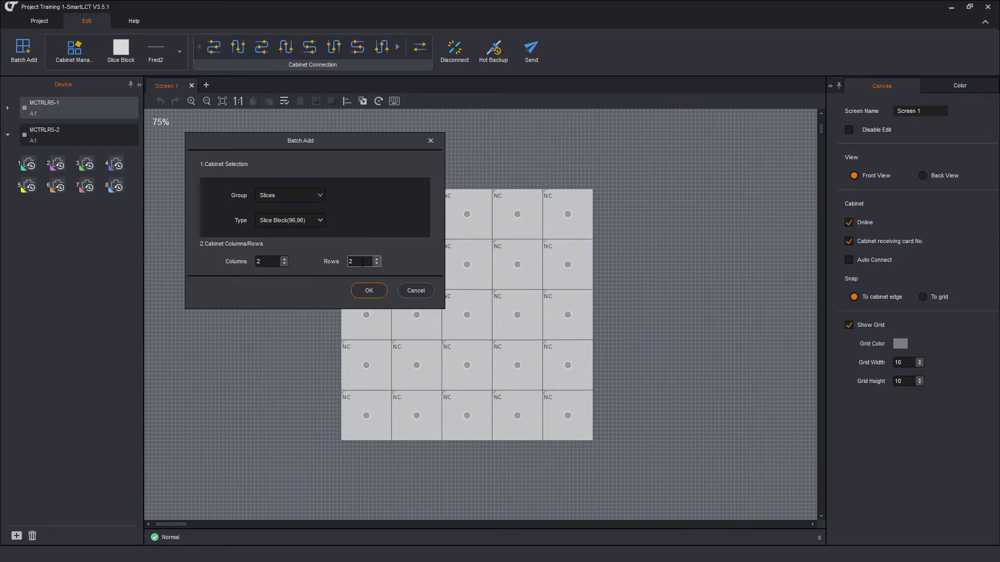
{"action": "left_click", "coordinate": [367, 291]}
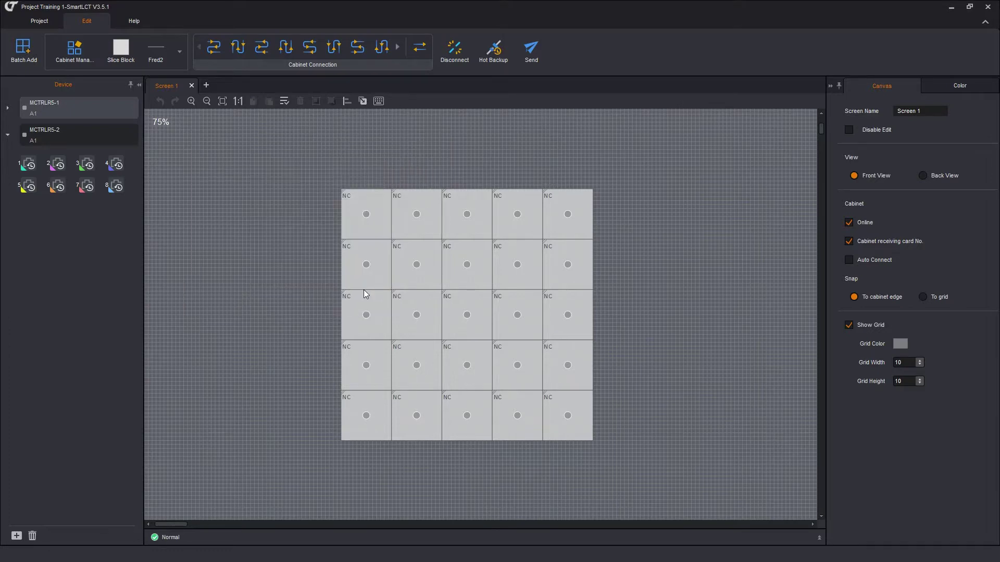
{"action": "left_click", "coordinate": [671, 221]}
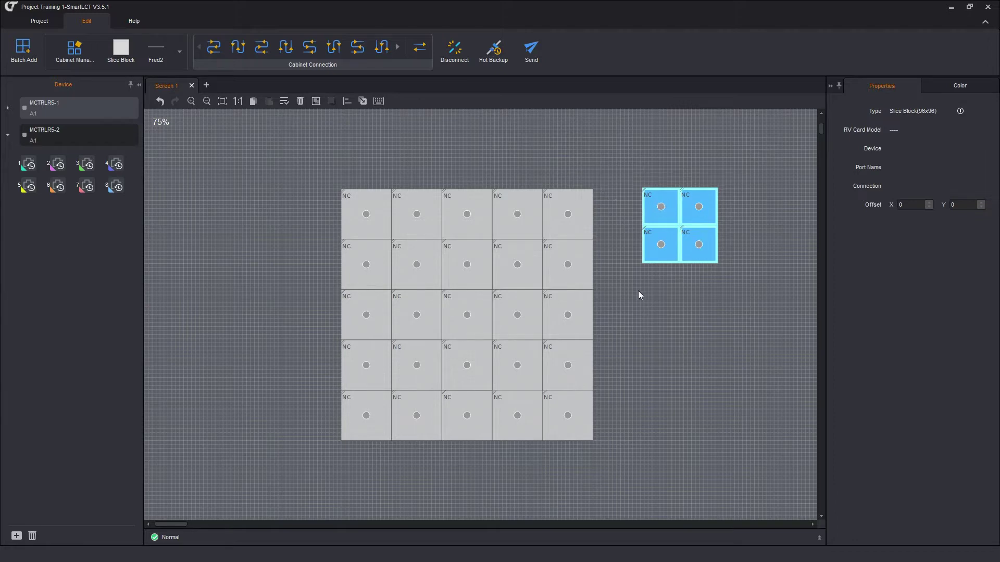
{"action": "left_click", "coordinate": [277, 186]}
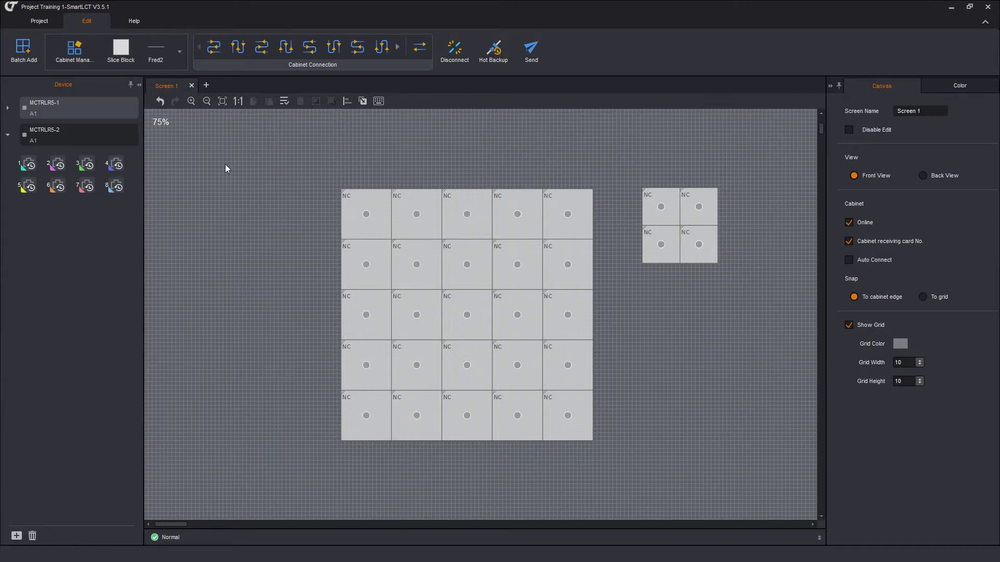
{"action": "left_click", "coordinate": [180, 50]}
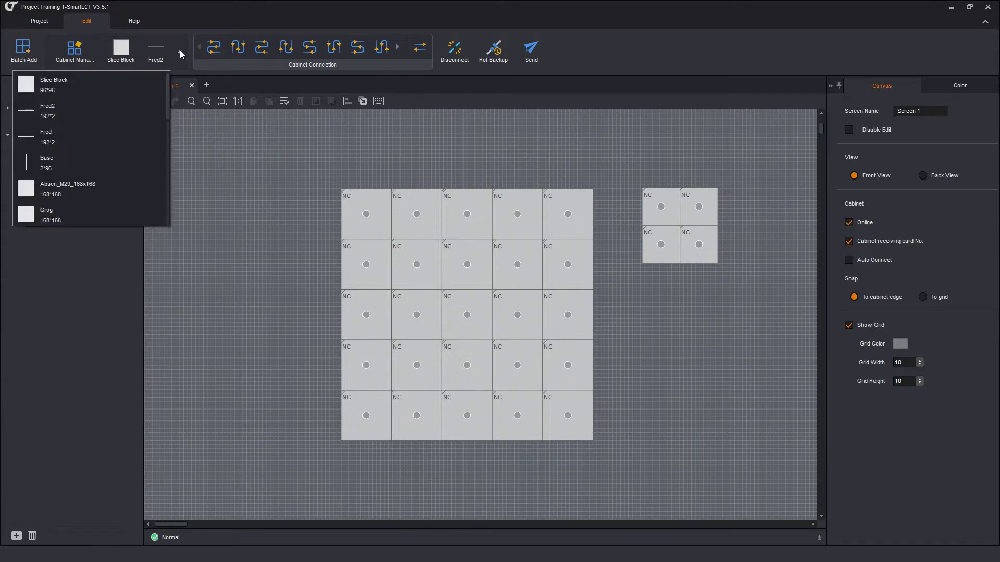
{"action": "left_click_drag", "start_coordinate": [166, 95], "coordinate": [170, 226]}
{"action": "left_click", "coordinate": [242, 209]}
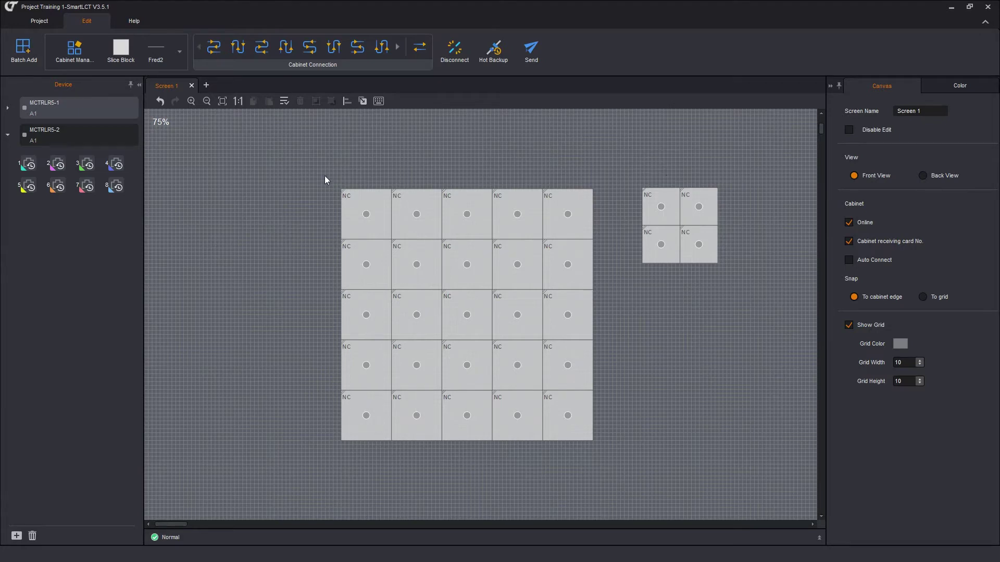
Step: Make MCTRLR5-1 the active sending device and show its output ports
{"action": "left_click", "coordinate": [68, 109]}
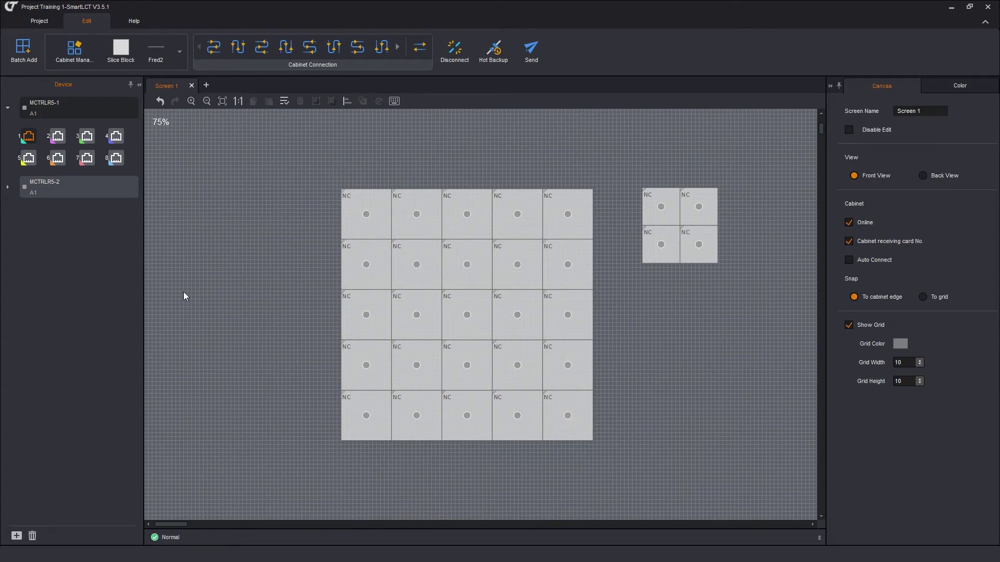
{"action": "left_click", "coordinate": [51, 102]}
{"action": "left_click", "coordinate": [51, 102]}
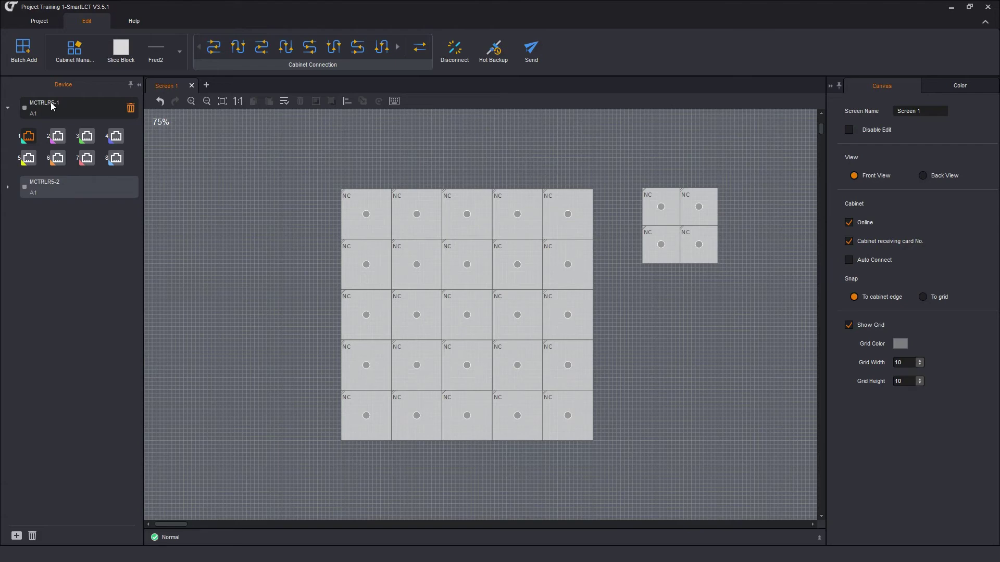